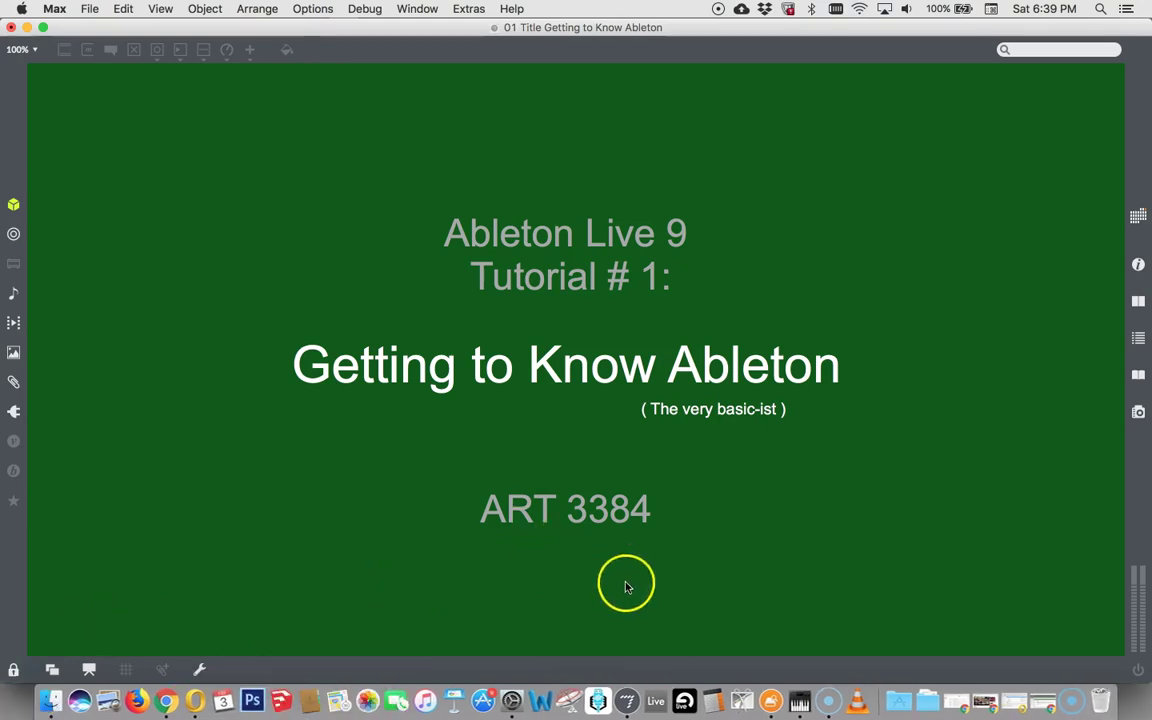
Step: Launch Ableton Live 9 Suite from the Dock and let the default untitled set load
{"action": "left_click", "coordinate": [655, 700]}
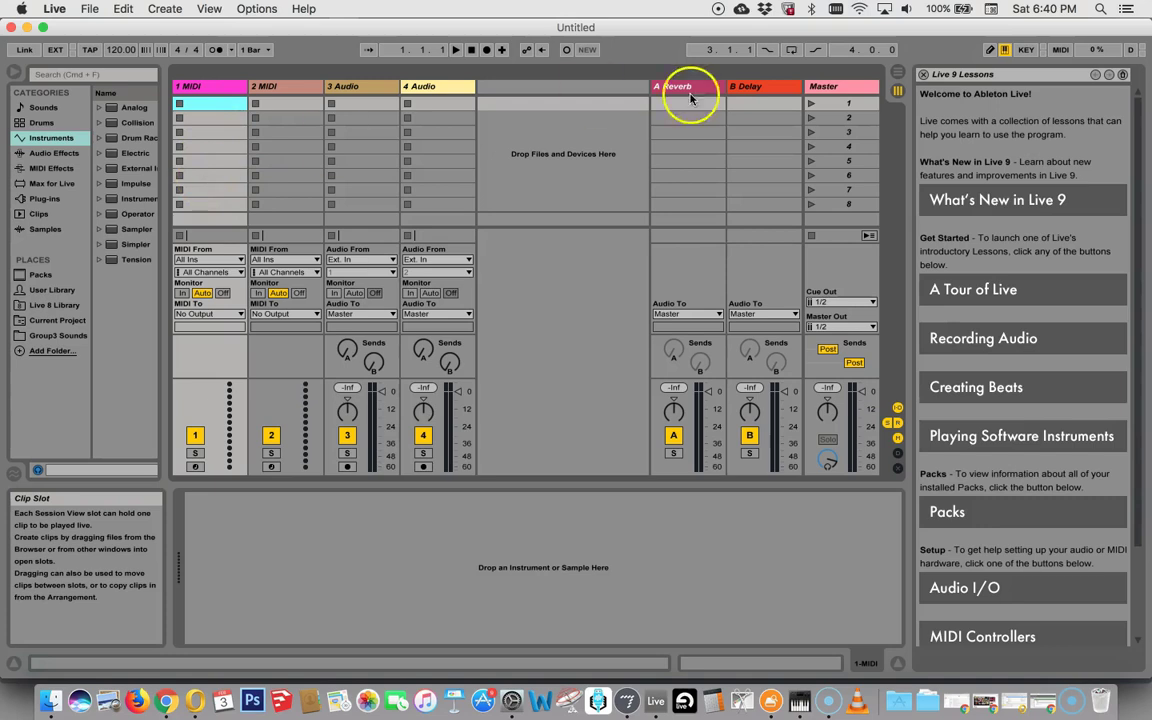
{"action": "left_click", "coordinate": [899, 73]}
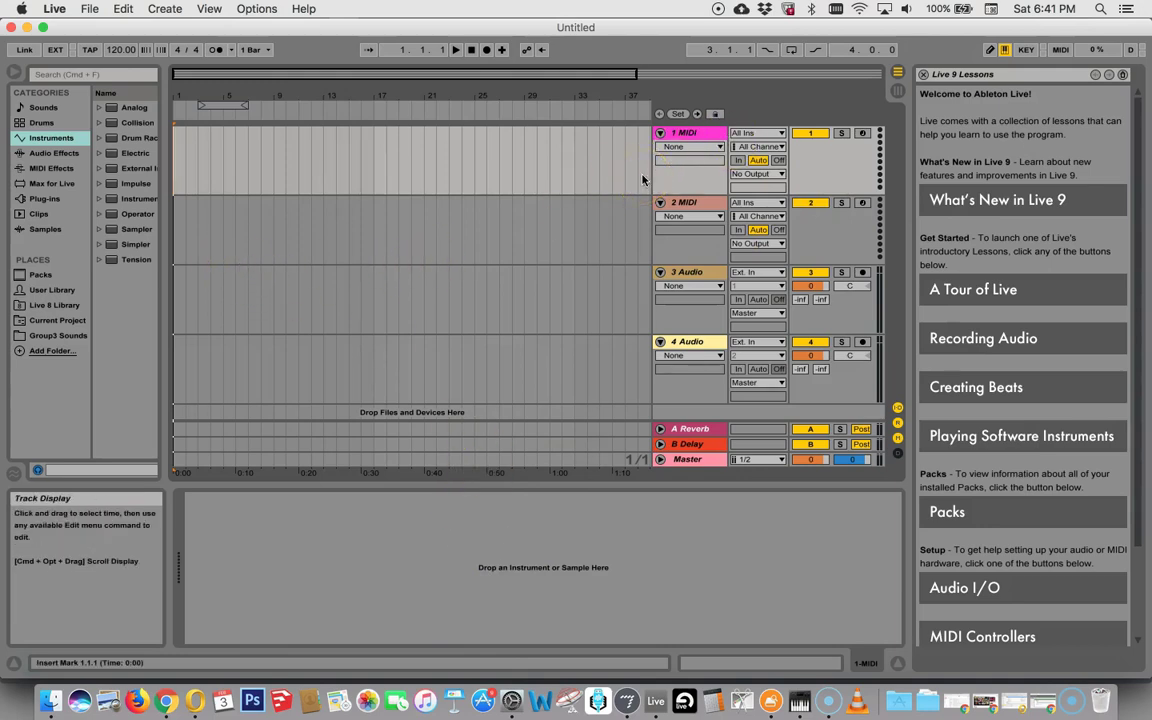
{"action": "key", "text": "Tab"}
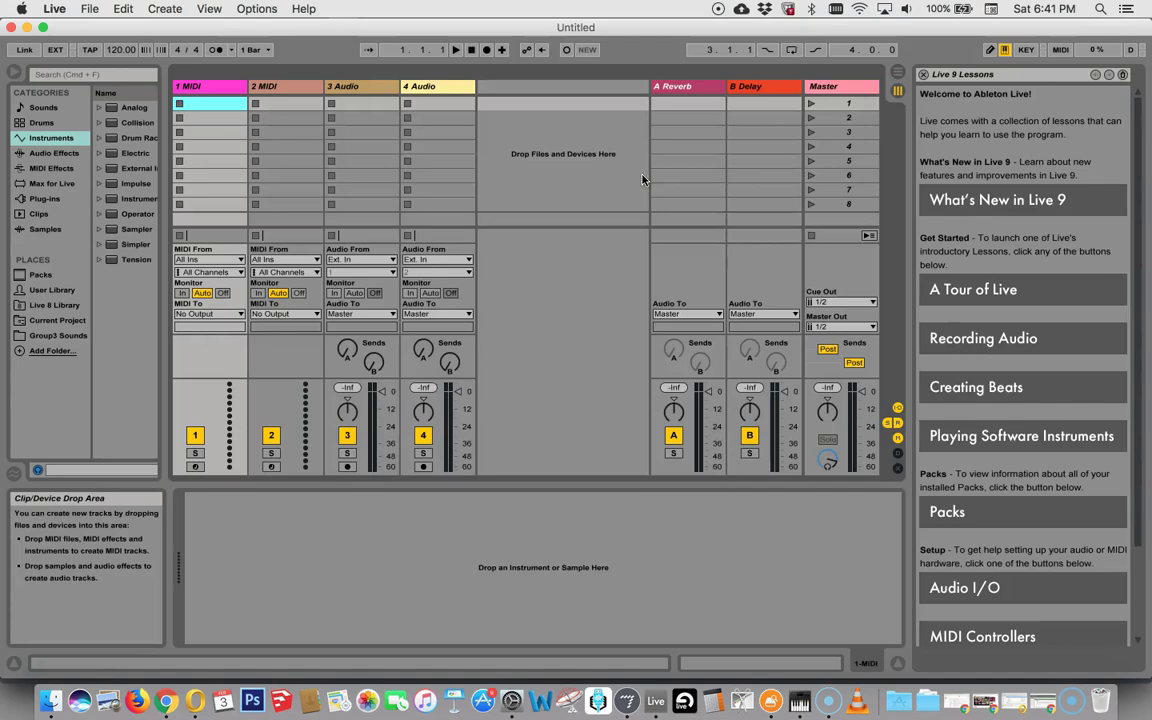
{"action": "key", "text": "Tab"}
{"action": "key", "text": "Tab"}
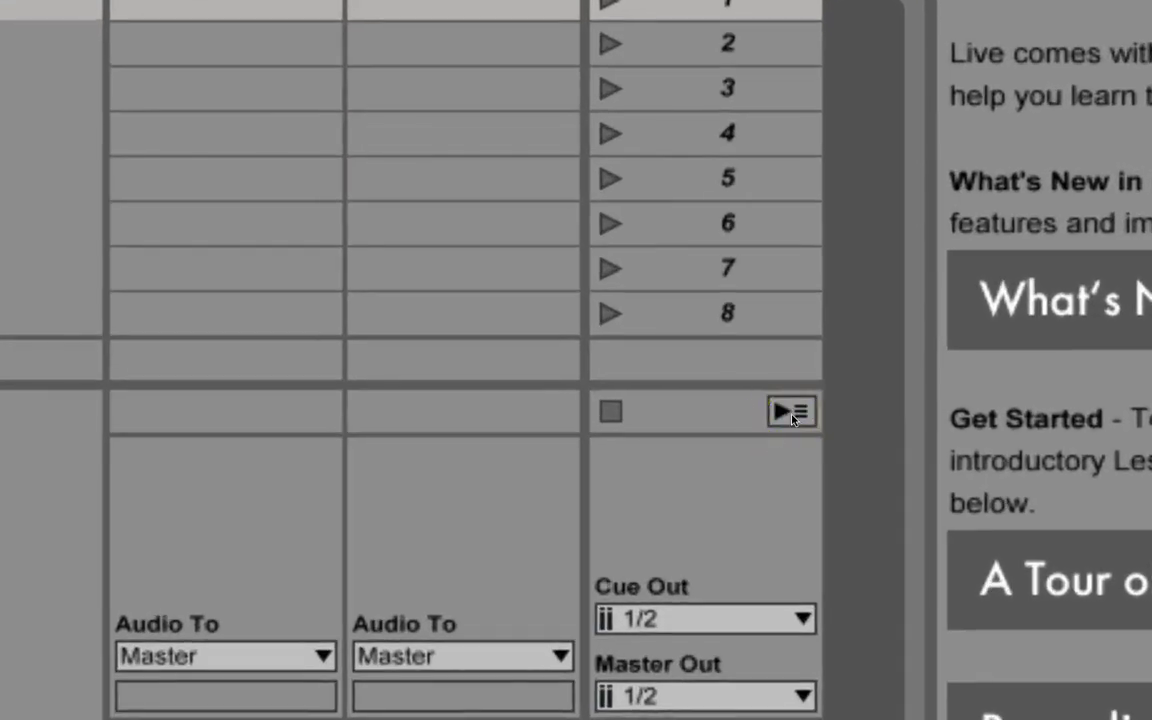
{"action": "left_click", "coordinate": [786, 415]}
{"action": "left_click", "coordinate": [788, 413]}
{"action": "left_click", "coordinate": [810, 383]}
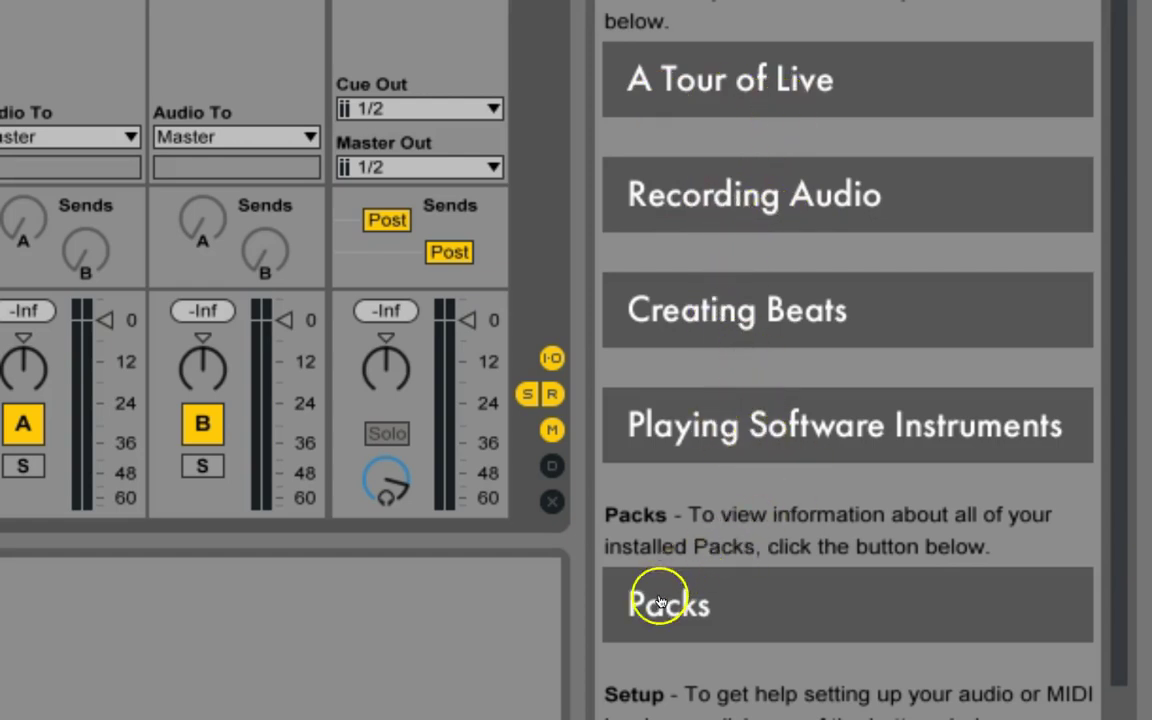
{"action": "scroll", "coordinate": [740, 385], "scroll_direction": "down", "scroll_amount": 5}
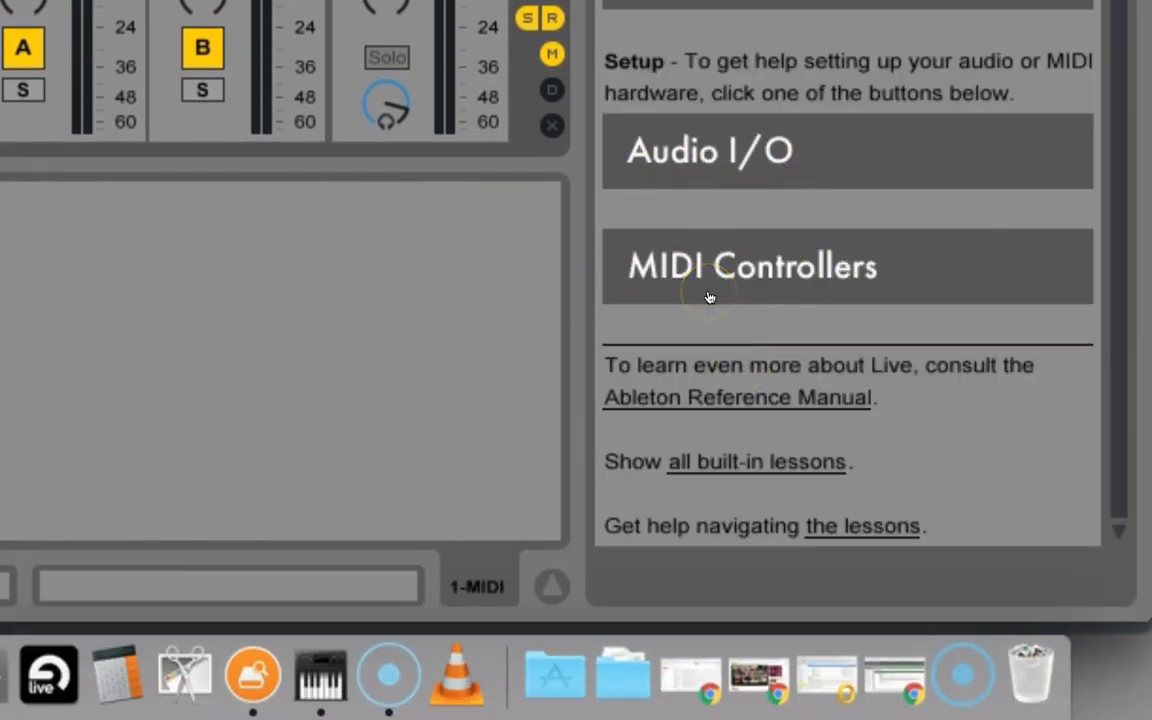
{"action": "scroll", "coordinate": [708, 297], "scroll_direction": "up", "scroll_amount": 5}
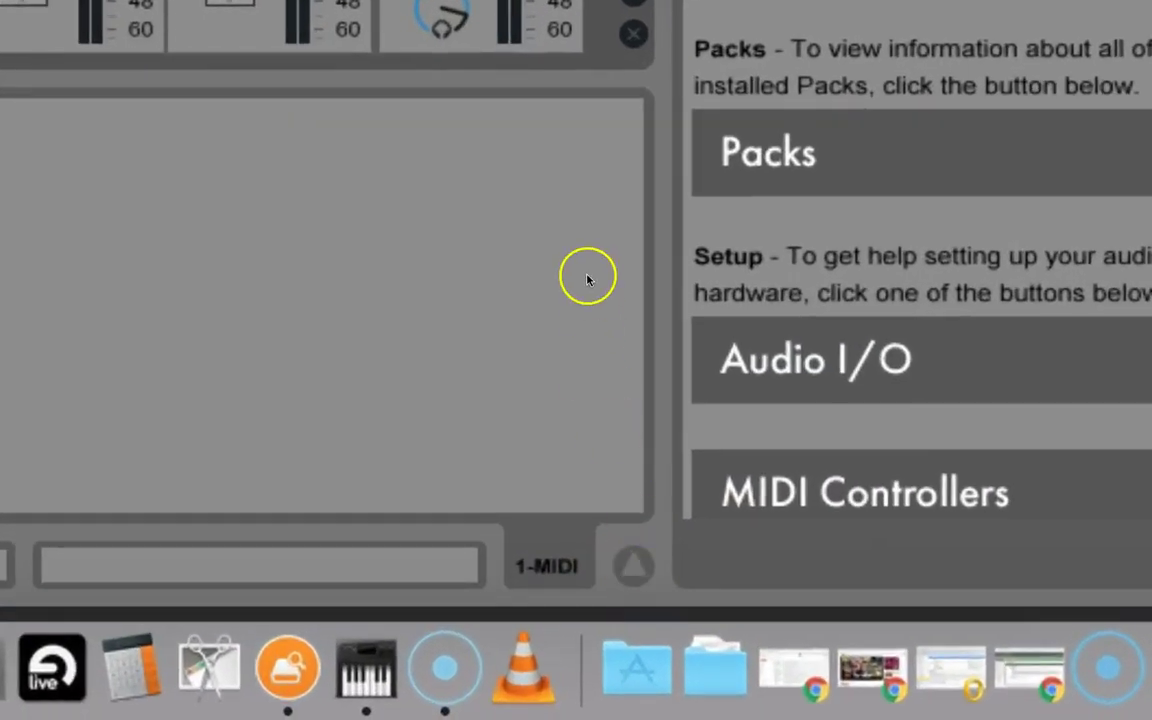
Step: Hide and restore the Detail, Info and Browser views, then close the Live 9 Lessons panel
{"action": "left_click", "coordinate": [635, 572]}
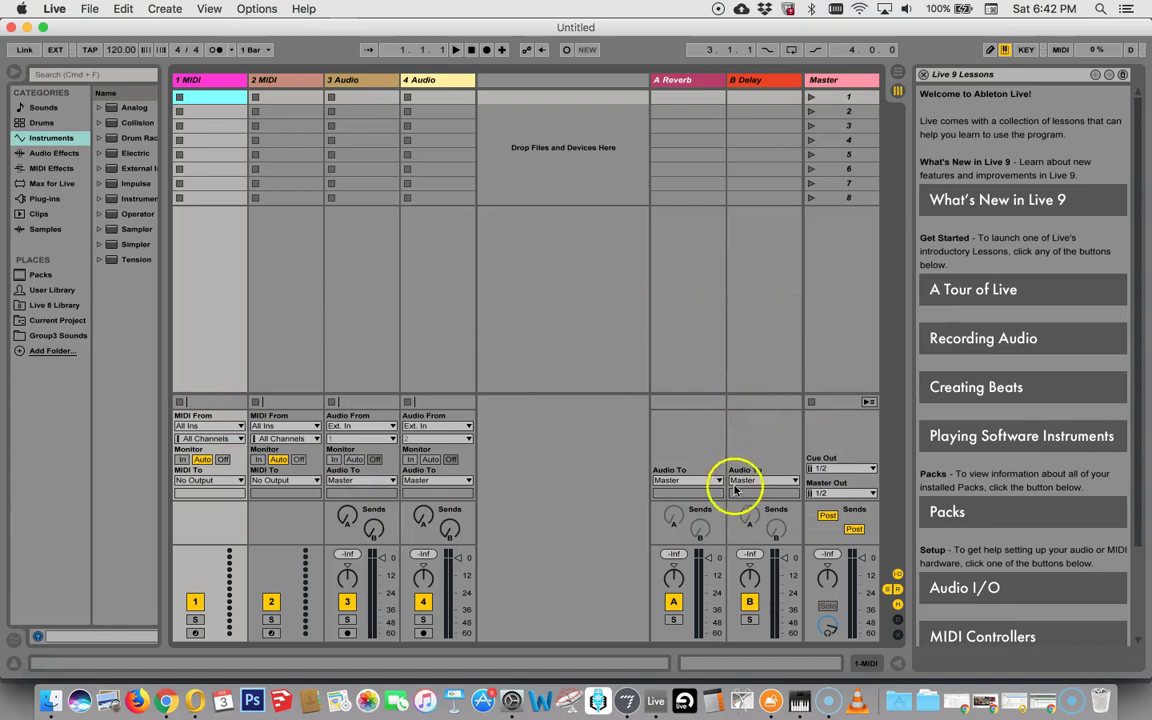
{"action": "left_click", "coordinate": [898, 662]}
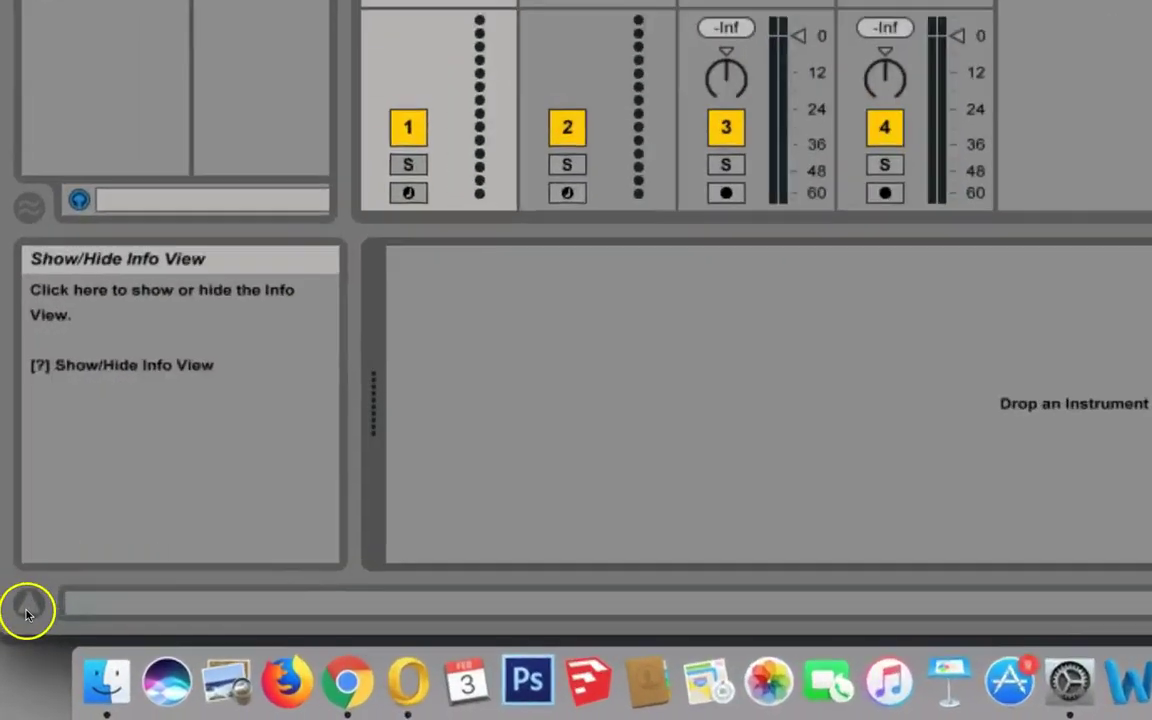
{"action": "left_click", "coordinate": [27, 607]}
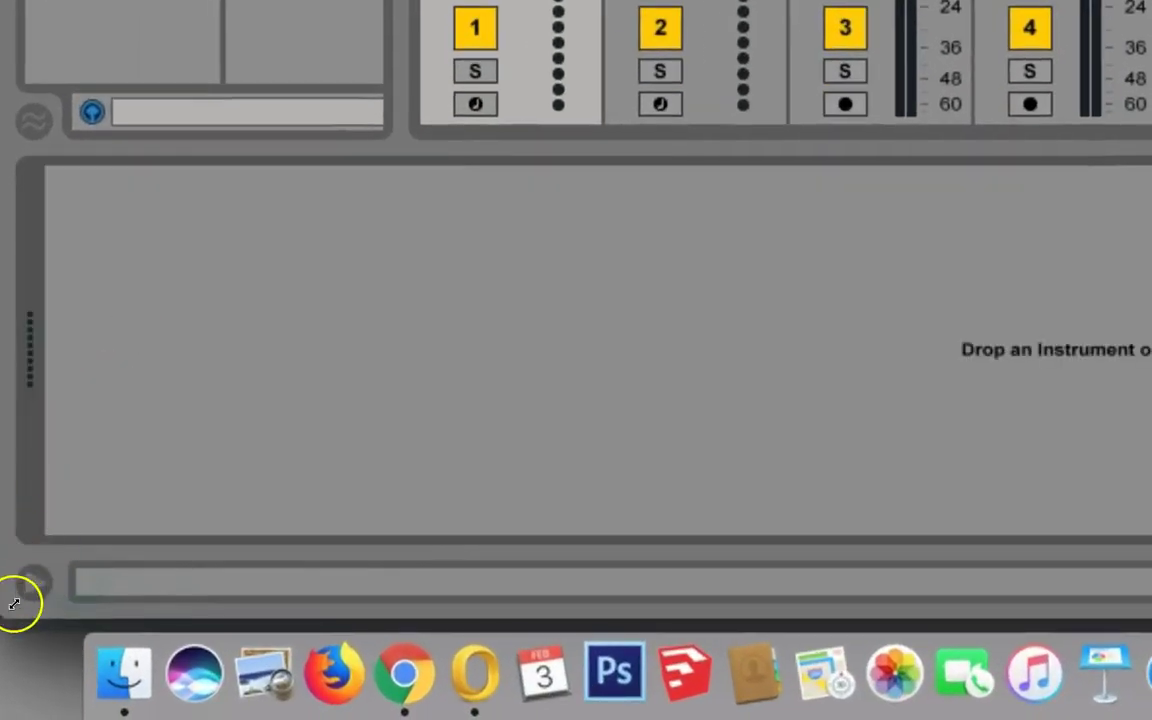
{"action": "left_click", "coordinate": [27, 595]}
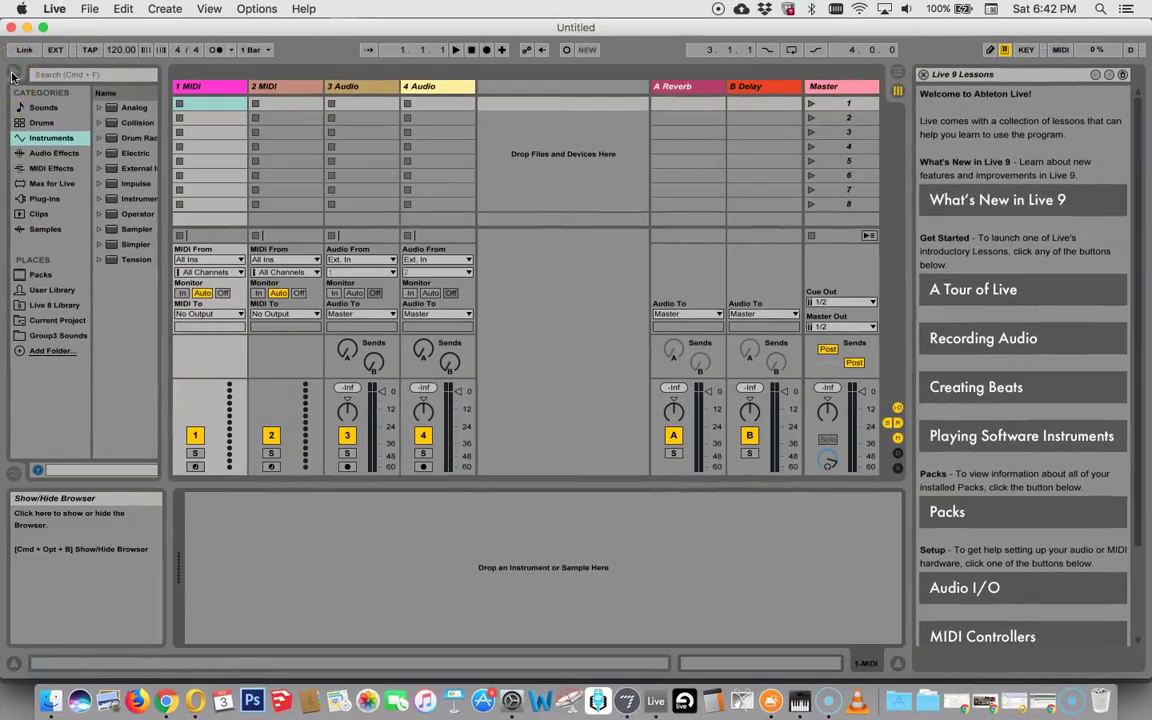
{"action": "left_click", "coordinate": [14, 74]}
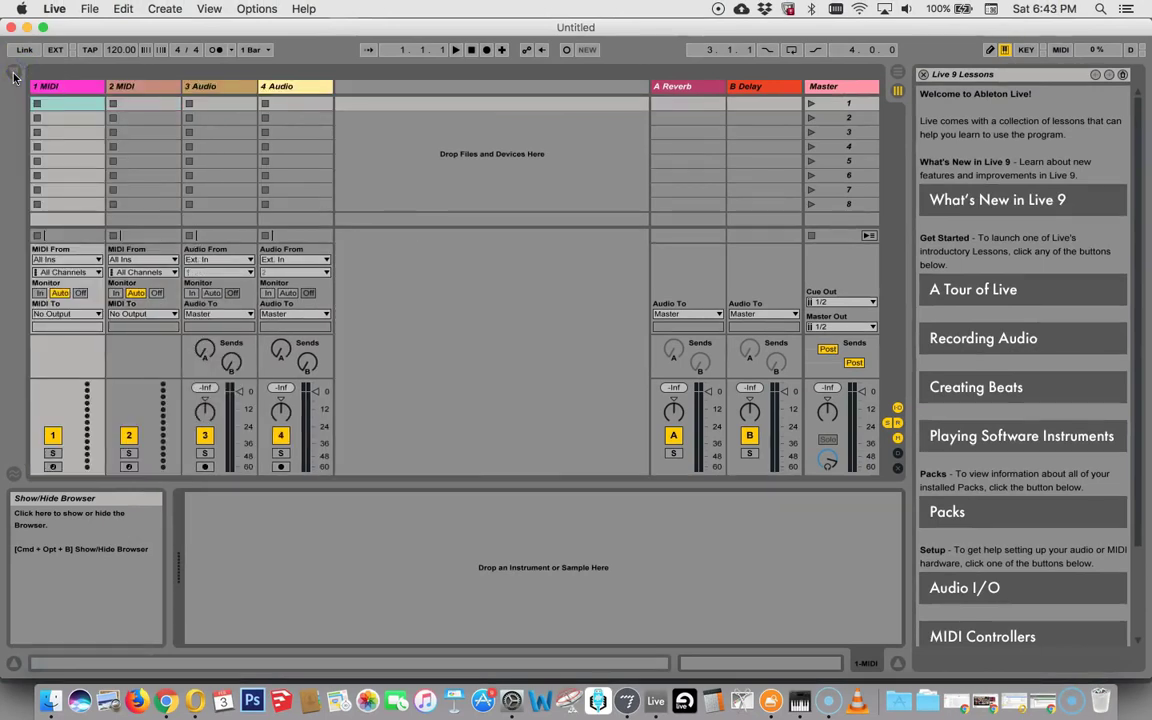
{"action": "left_click", "coordinate": [14, 75]}
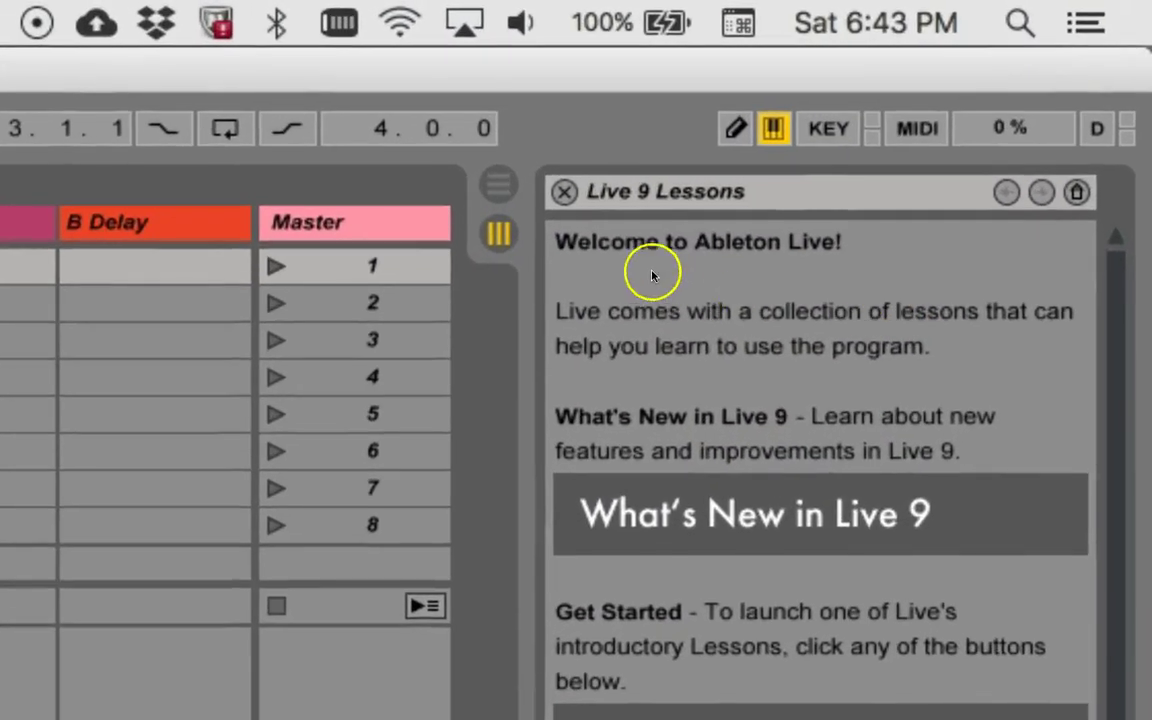
{"action": "left_click", "coordinate": [564, 194]}
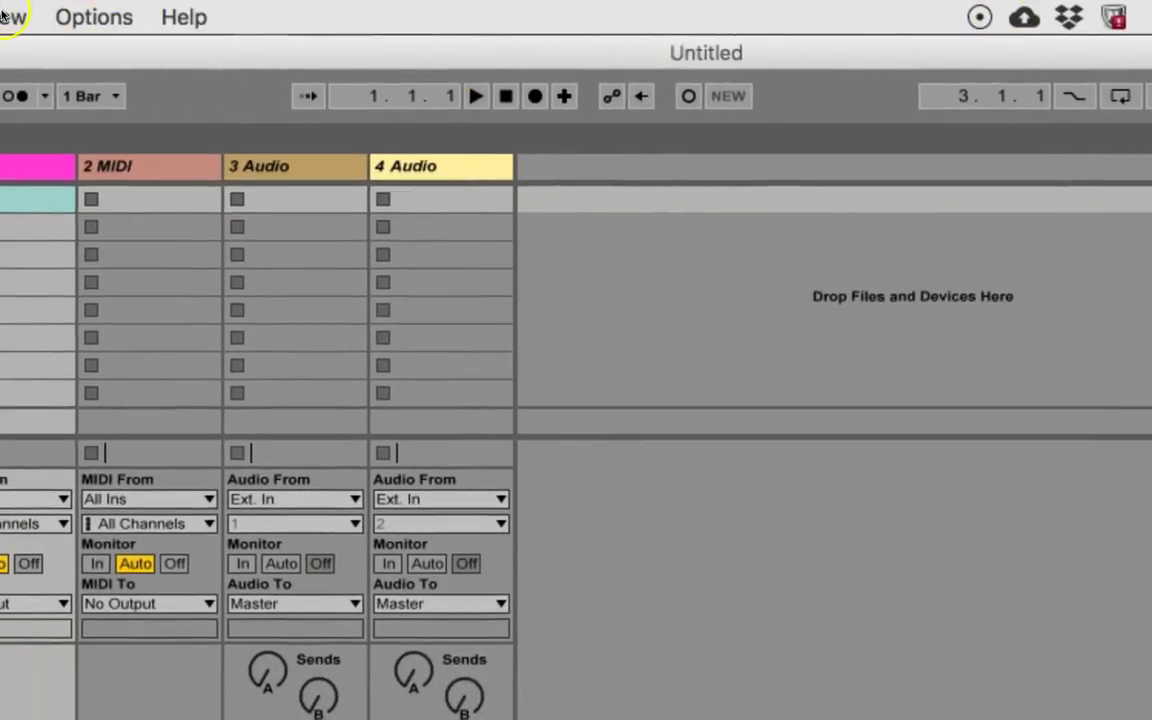
Step: Reopen the Help View lessons from the View menu, then switch to the File Manager
{"action": "left_click", "coordinate": [4, 14]}
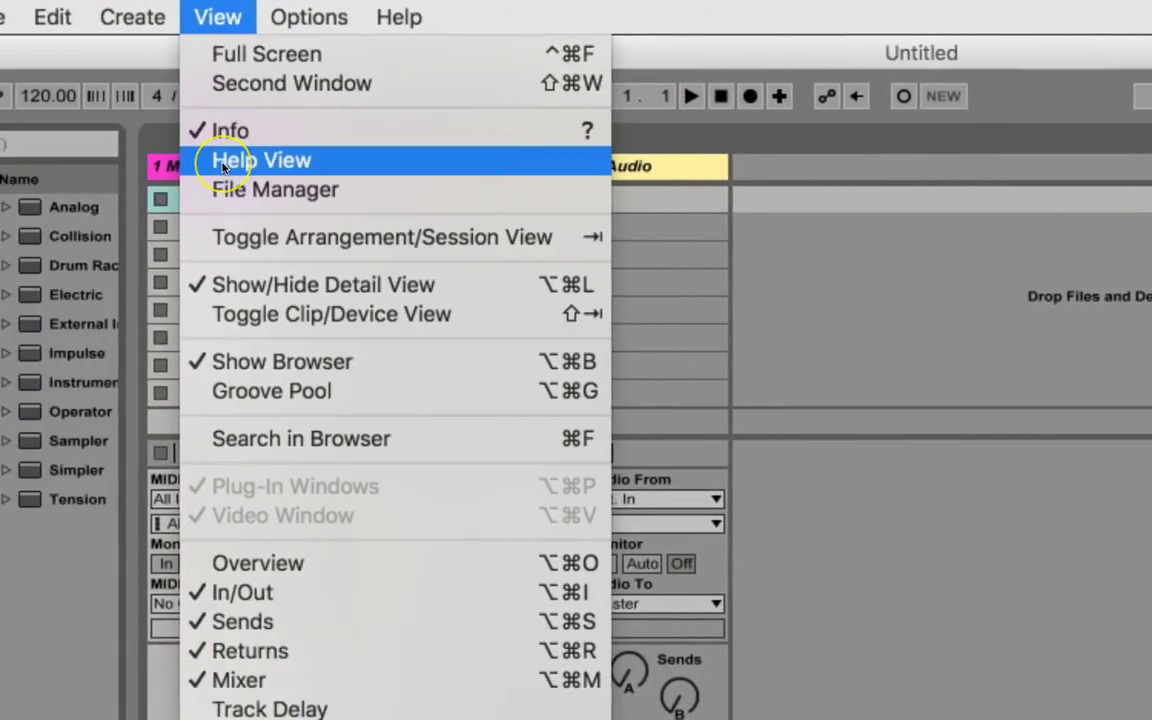
{"action": "left_click", "coordinate": [222, 163]}
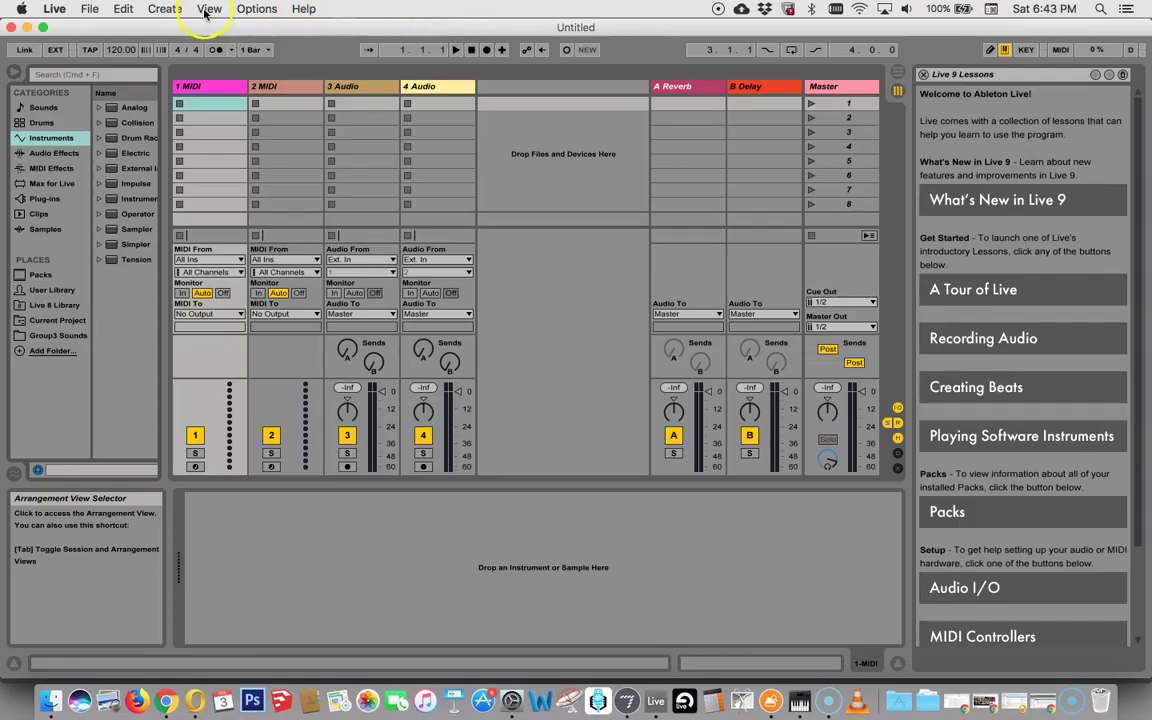
{"action": "left_click", "coordinate": [208, 10]}
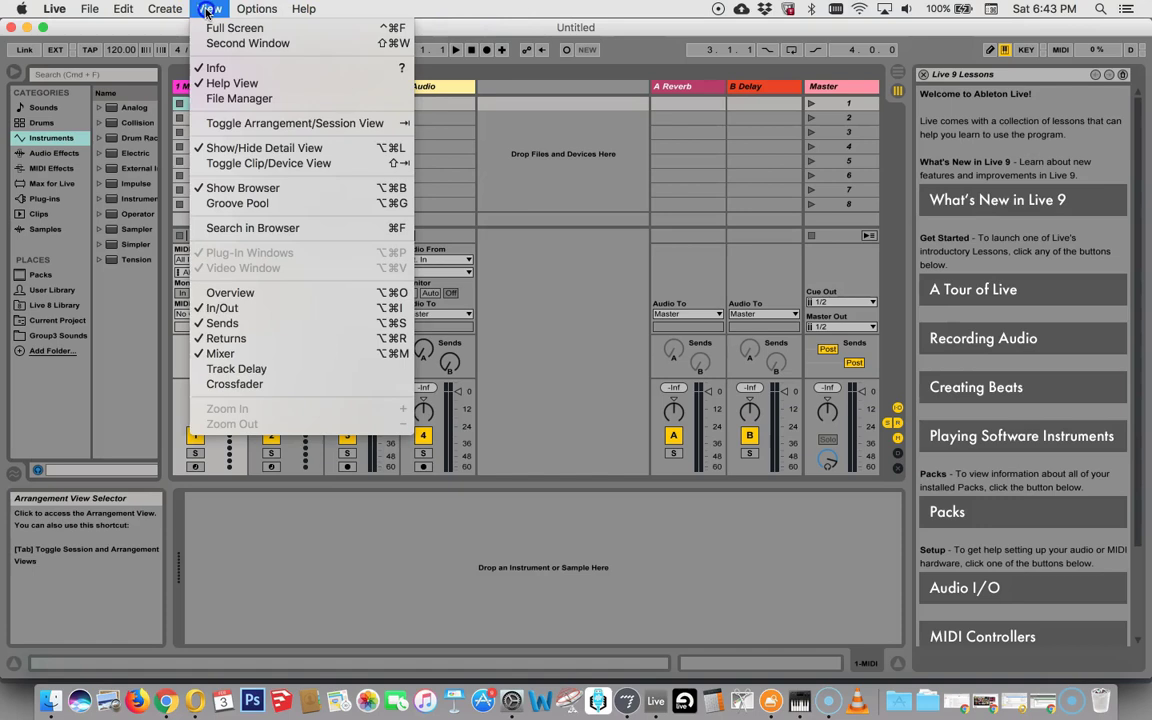
{"action": "left_click", "coordinate": [221, 99]}
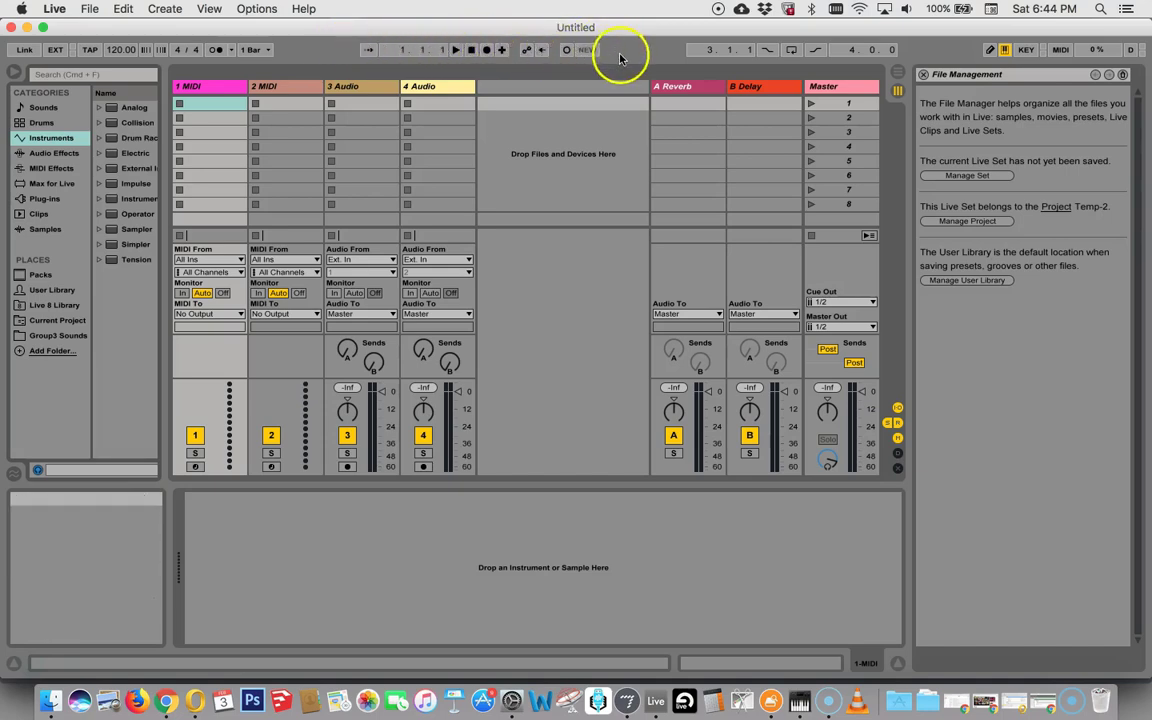
{"action": "left_click", "coordinate": [458, 66]}
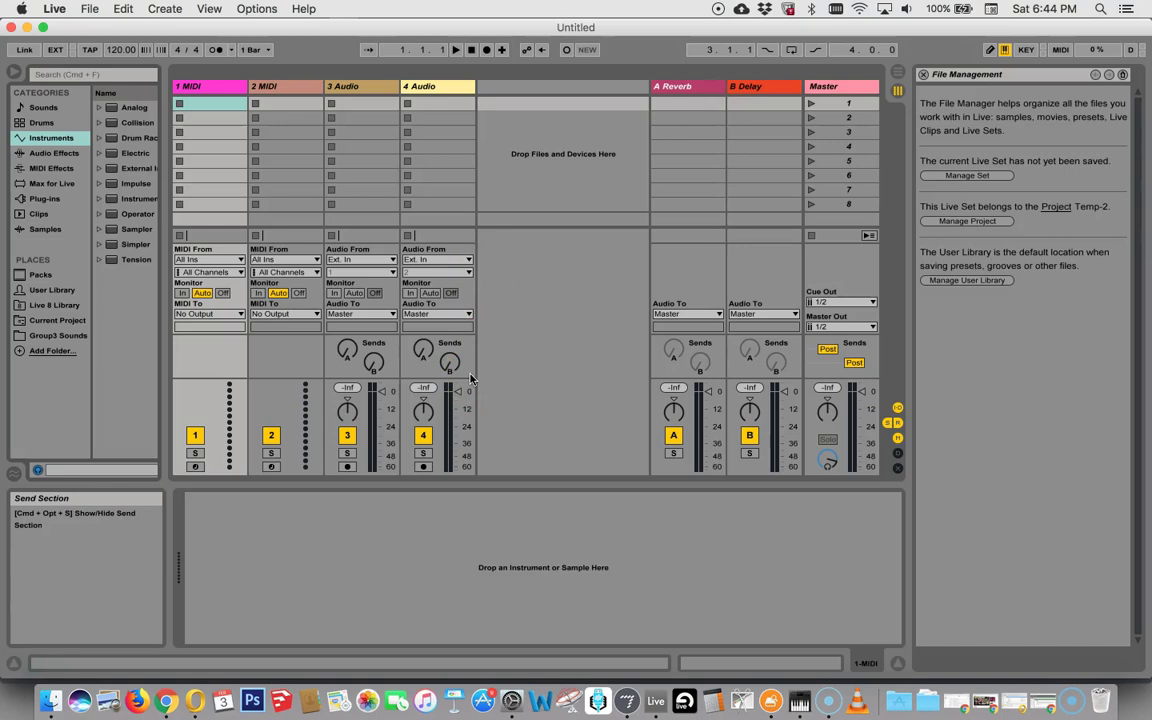
Step: Open Preferences with Cmd+comma and nudge its window up and back down
{"action": "key", "text": "super+comma"}
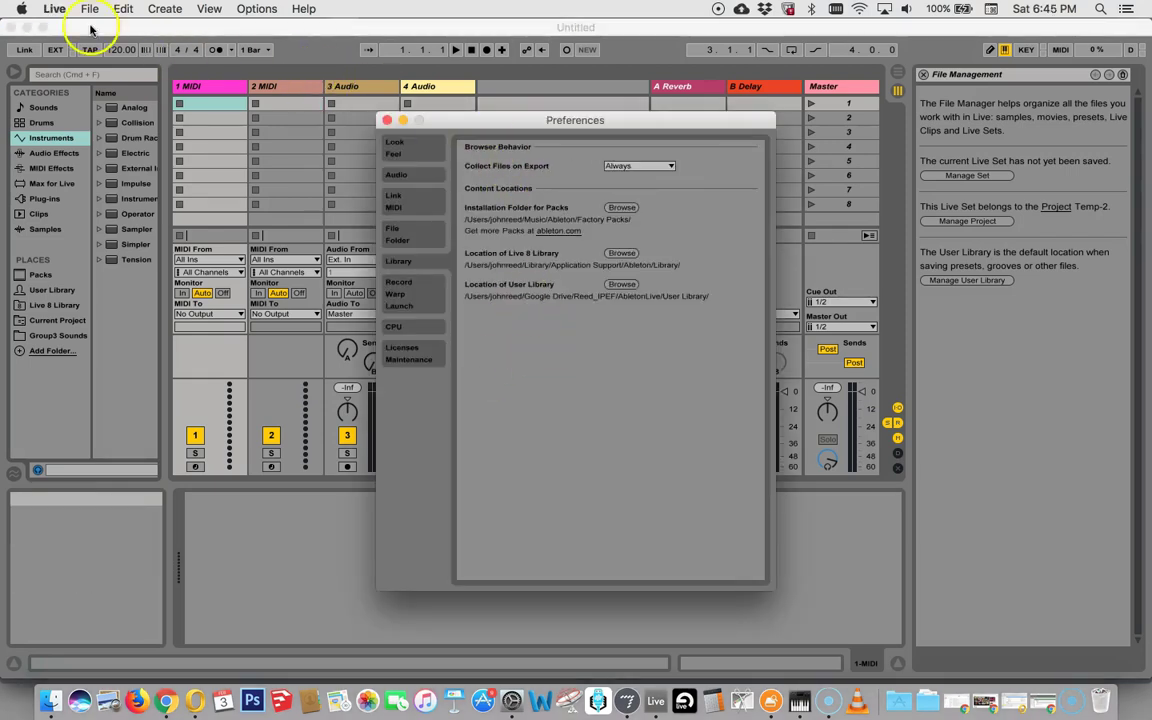
{"action": "left_click", "coordinate": [55, 9]}
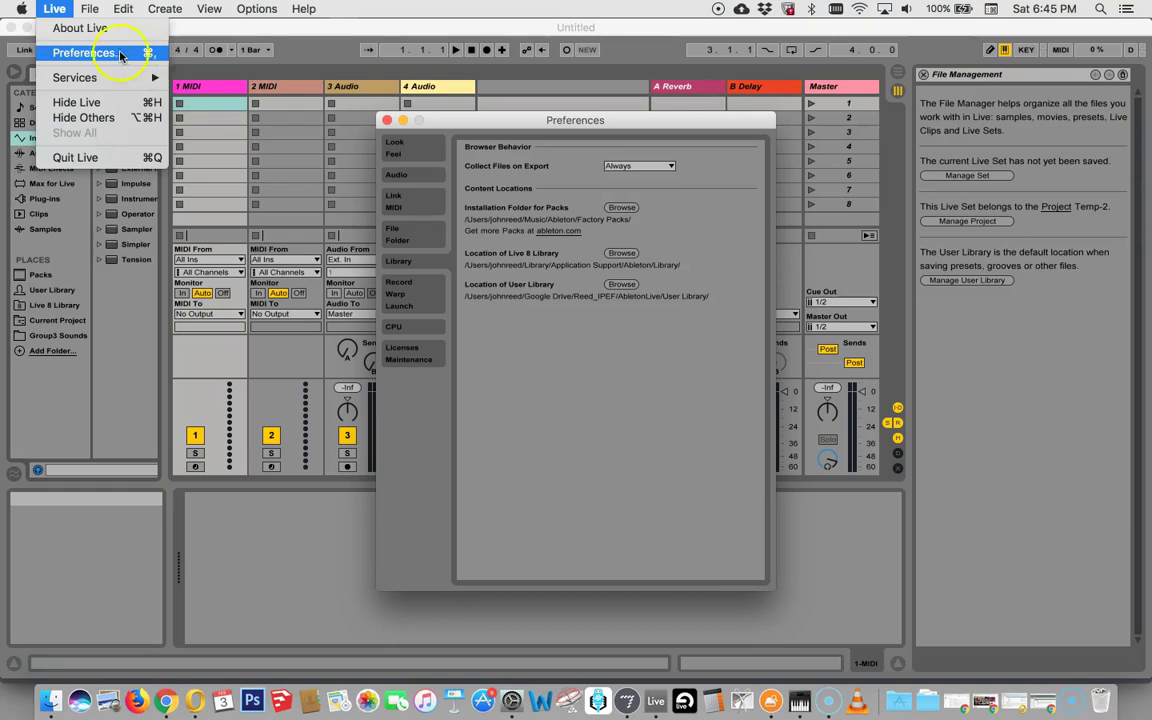
{"action": "left_click", "coordinate": [55, 10]}
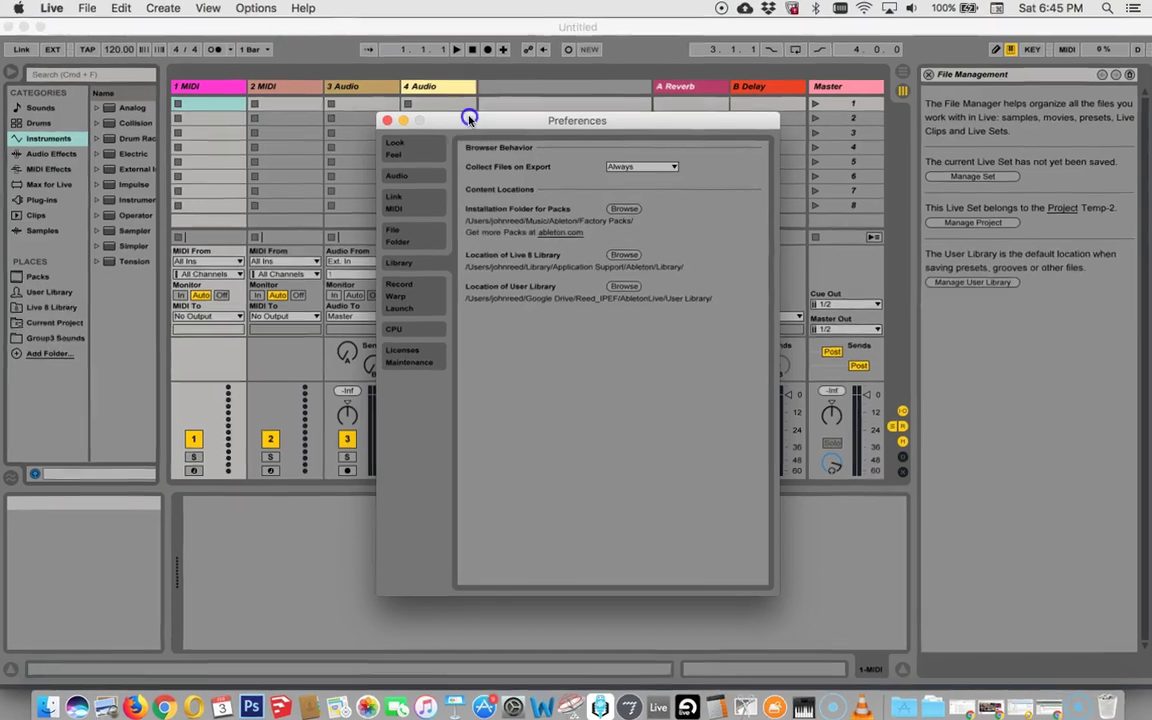
{"action": "left_click_drag", "start_coordinate": [468, 119], "coordinate": [456, 50]}
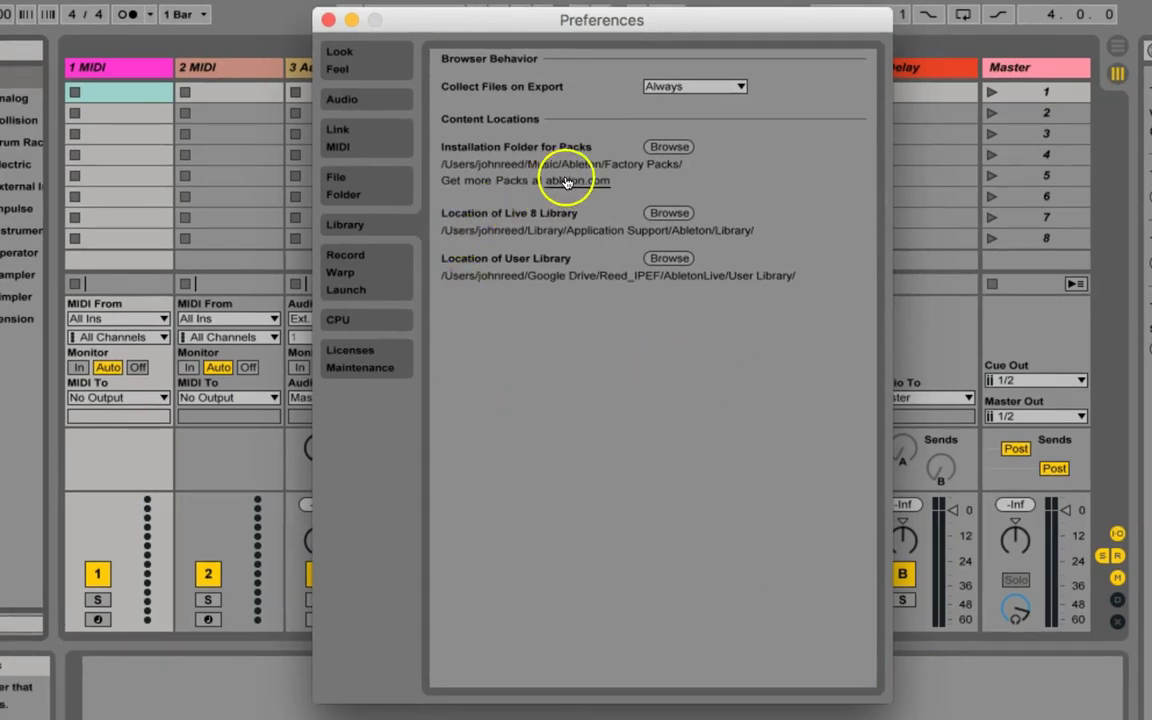
{"action": "left_click_drag", "start_coordinate": [509, 24], "coordinate": [509, 79]}
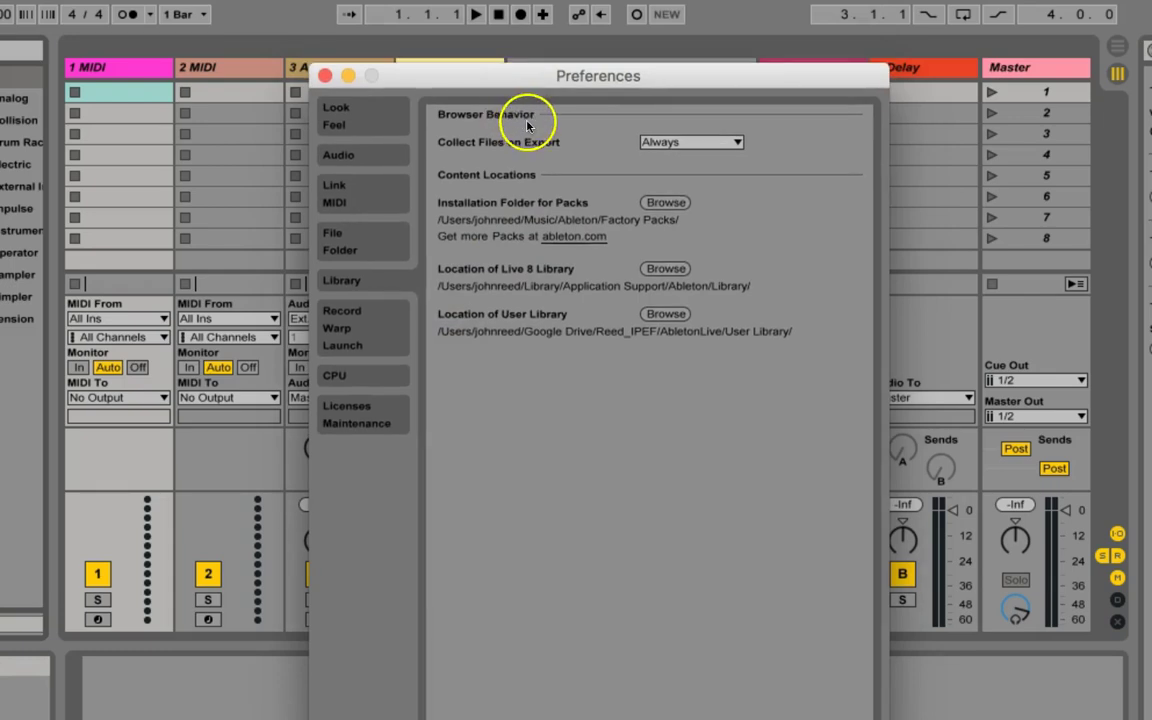
{"action": "left_click", "coordinate": [352, 124]}
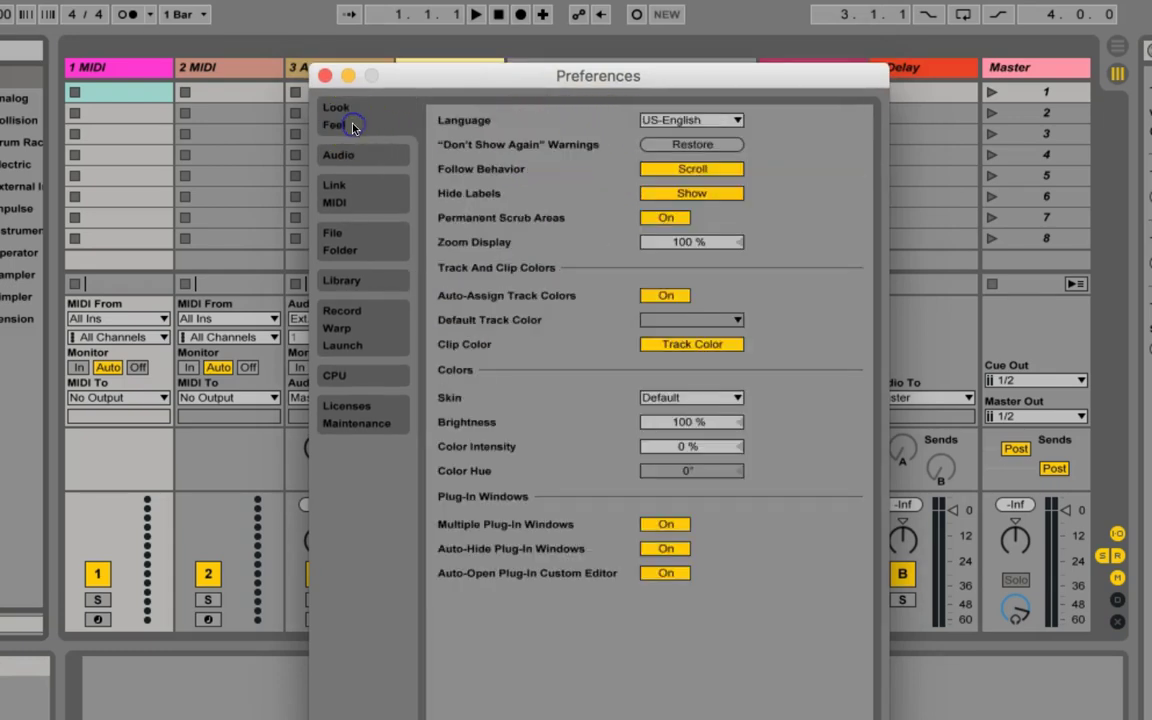
{"action": "left_click_drag", "start_coordinate": [506, 149], "coordinate": [523, 174]}
{"action": "left_click_drag", "start_coordinate": [550, 470], "coordinate": [556, 536]}
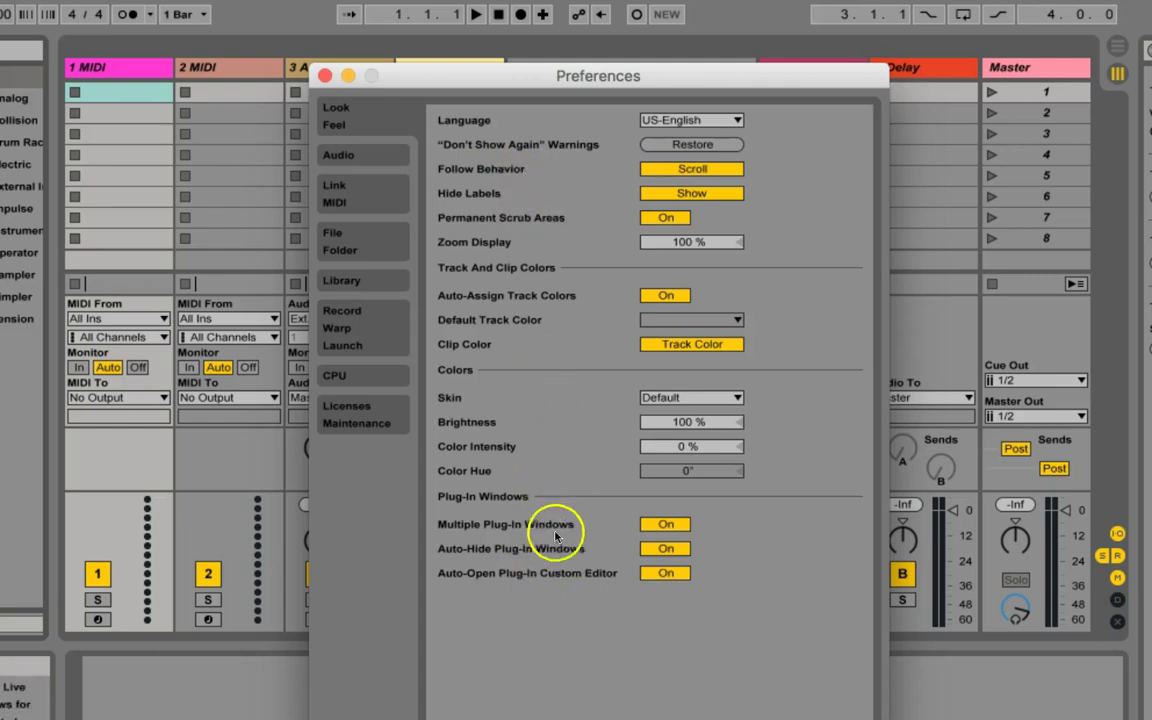
Step: Show the Audio preferences and keep CoreAudio selected as the driver type
{"action": "left_click", "coordinate": [368, 158]}
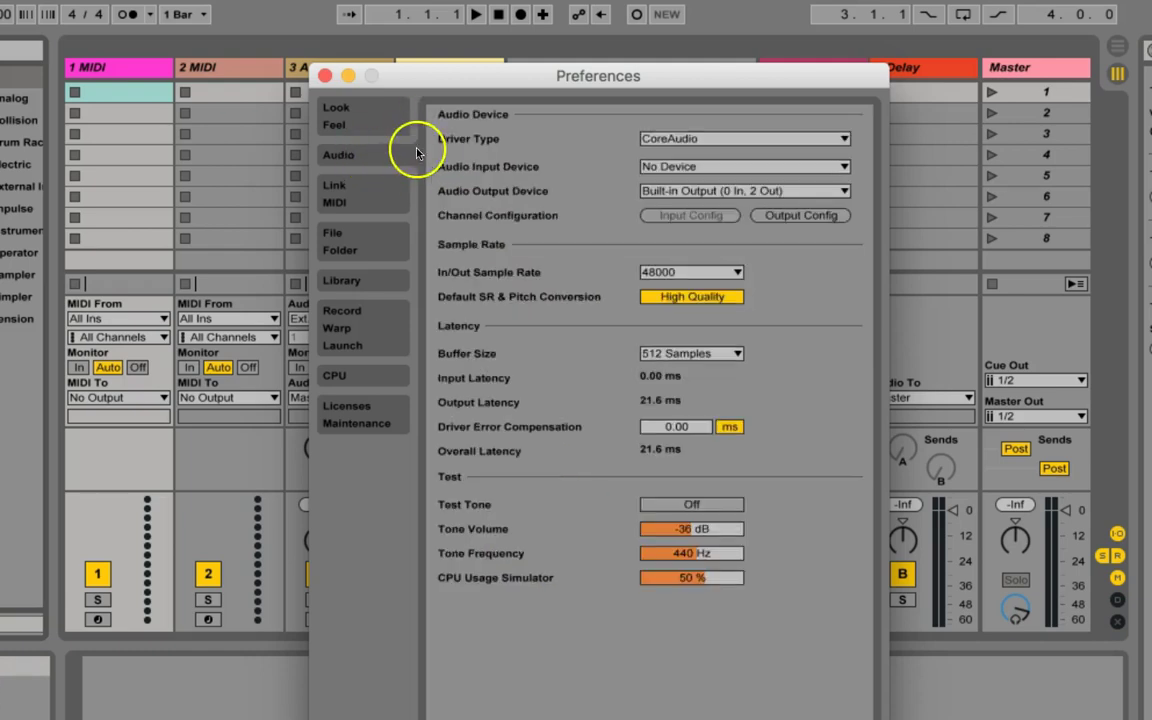
{"action": "left_click", "coordinate": [843, 139]}
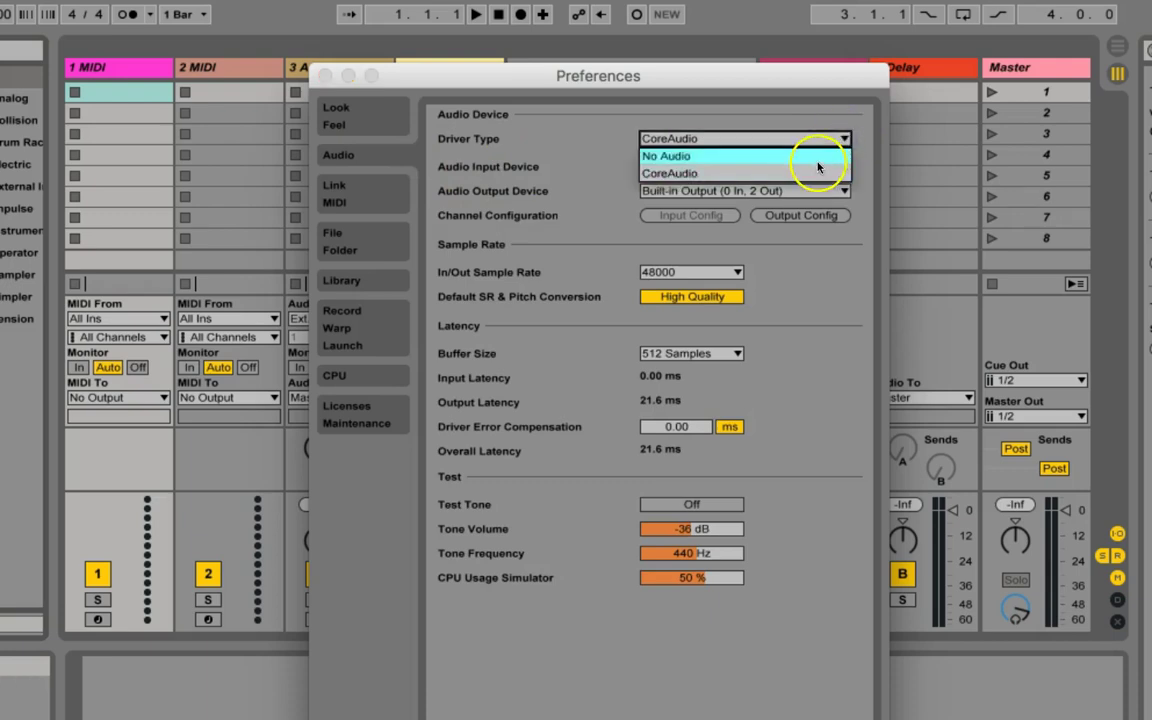
{"action": "left_click", "coordinate": [818, 173]}
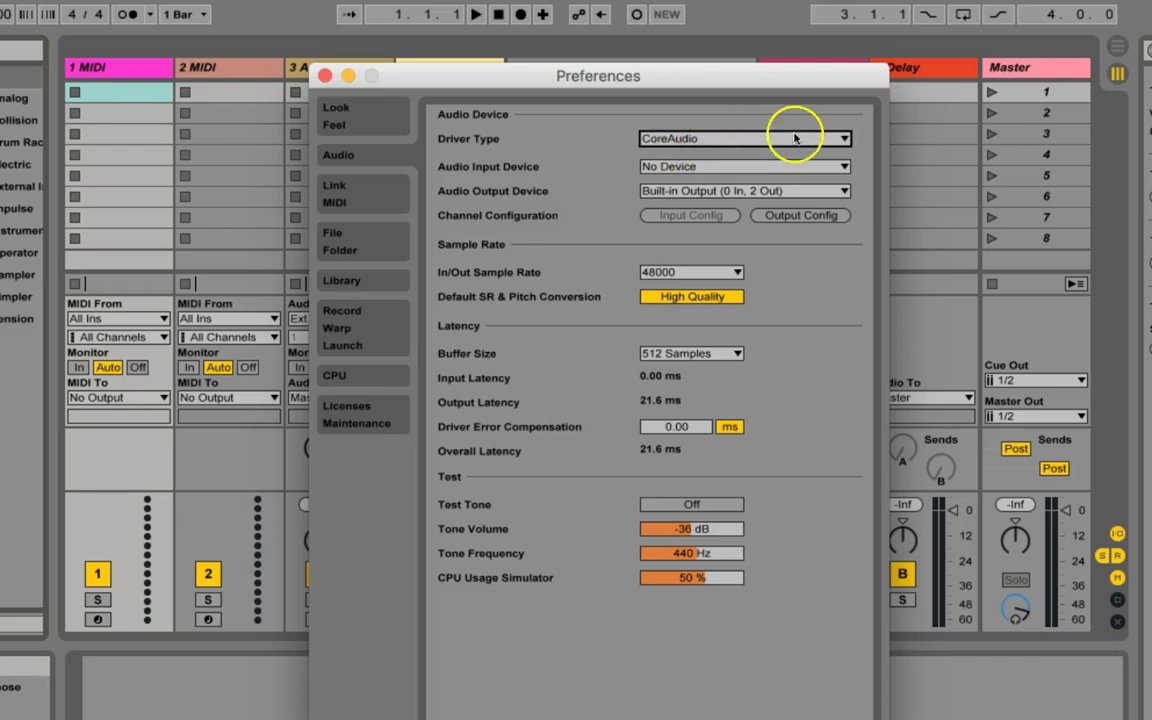
{"action": "left_click", "coordinate": [845, 139]}
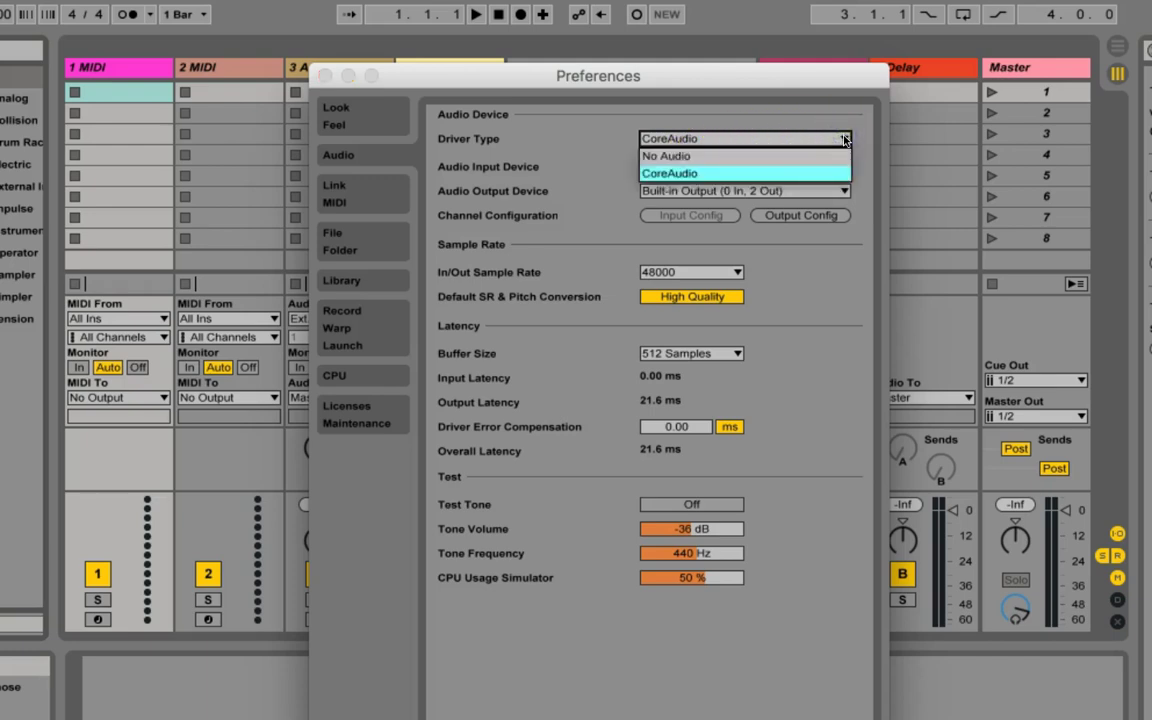
{"action": "left_click", "coordinate": [823, 172]}
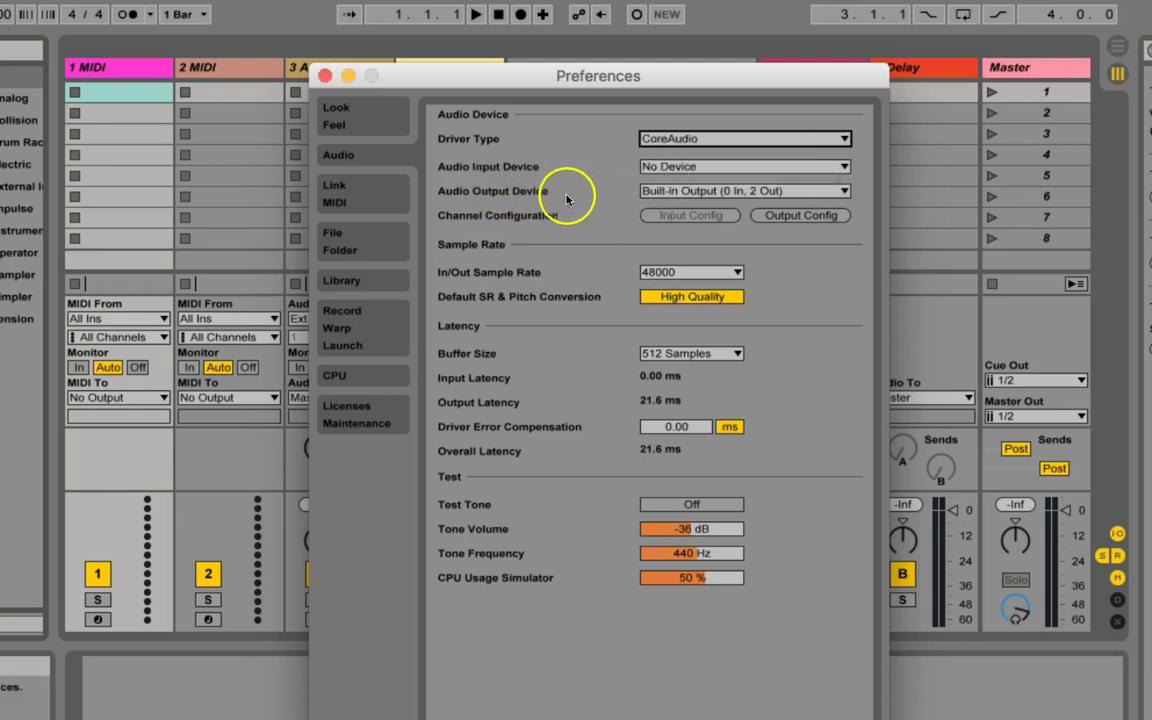
{"action": "left_click", "coordinate": [844, 168]}
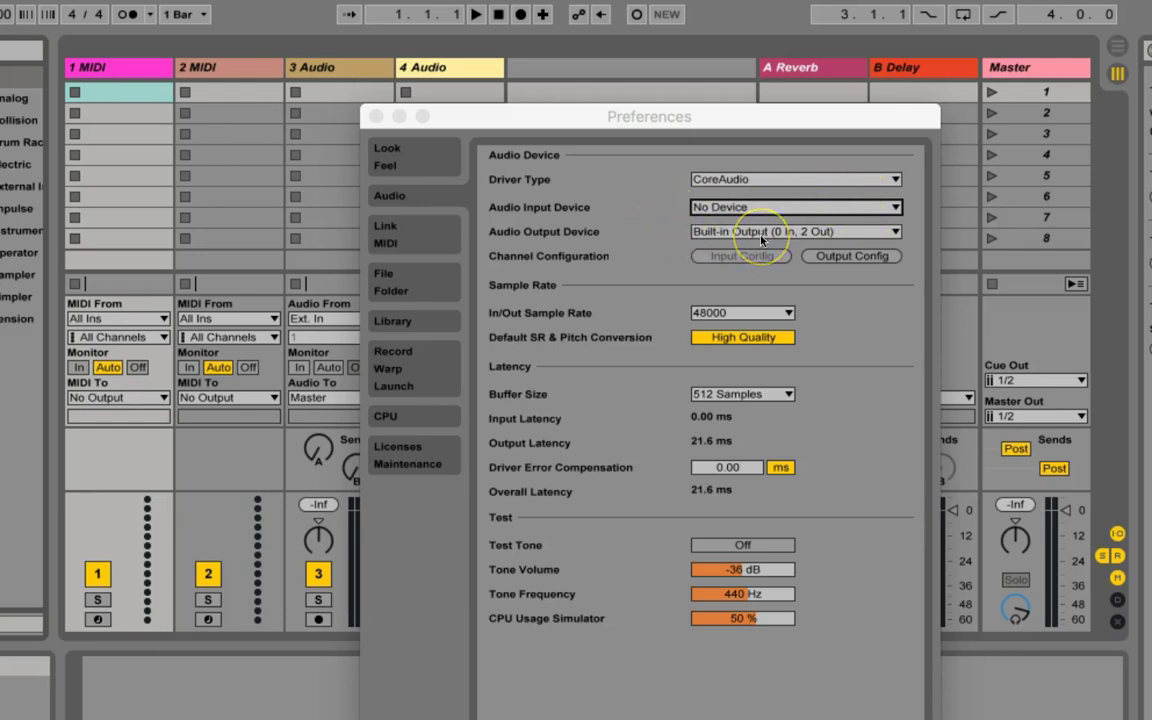
{"action": "left_click", "coordinate": [896, 231]}
{"action": "left_click", "coordinate": [896, 231]}
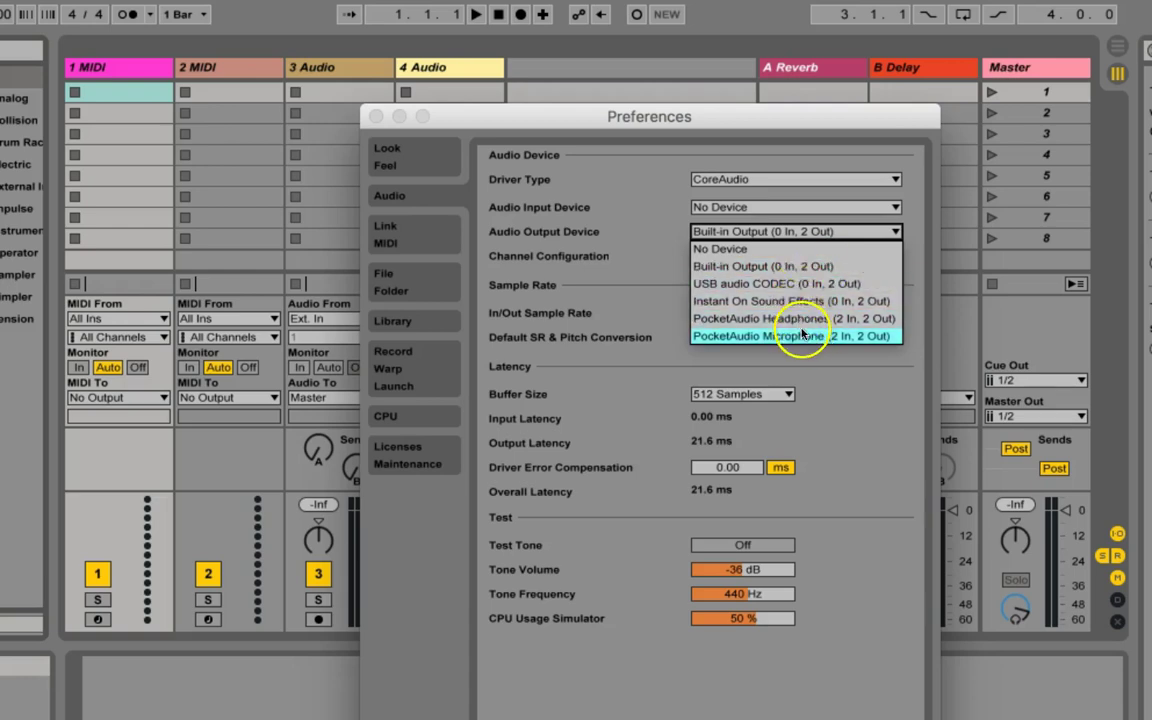
{"action": "left_click", "coordinate": [795, 267]}
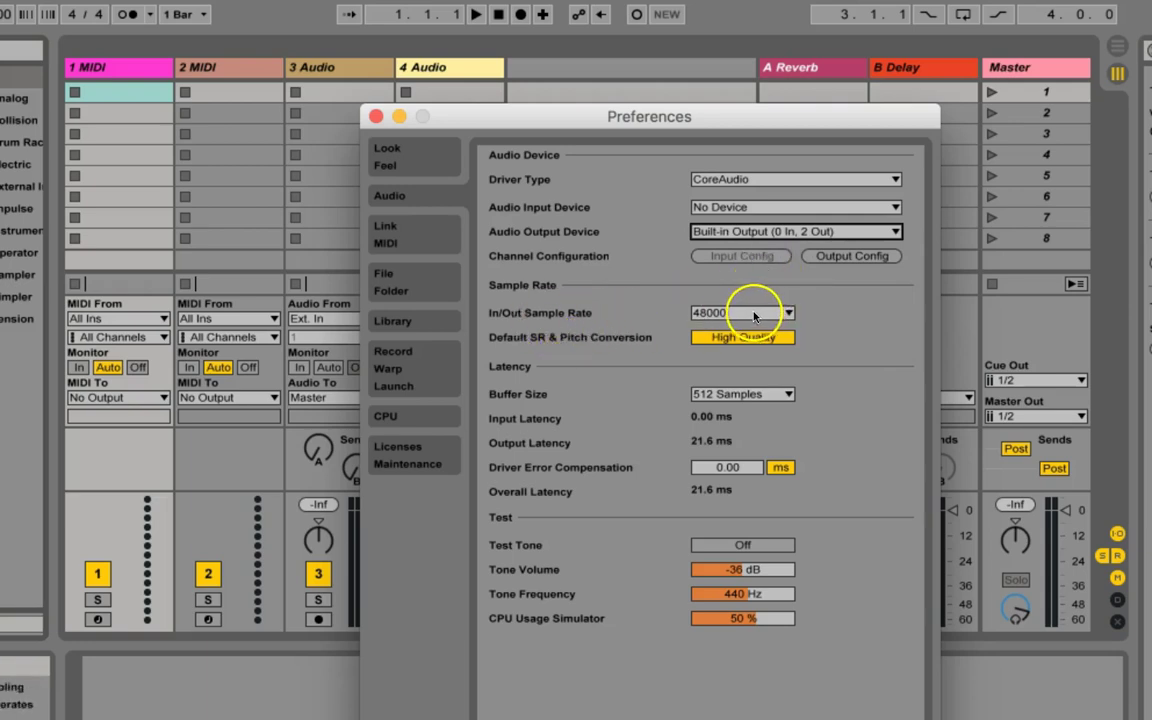
{"action": "left_click", "coordinate": [787, 314]}
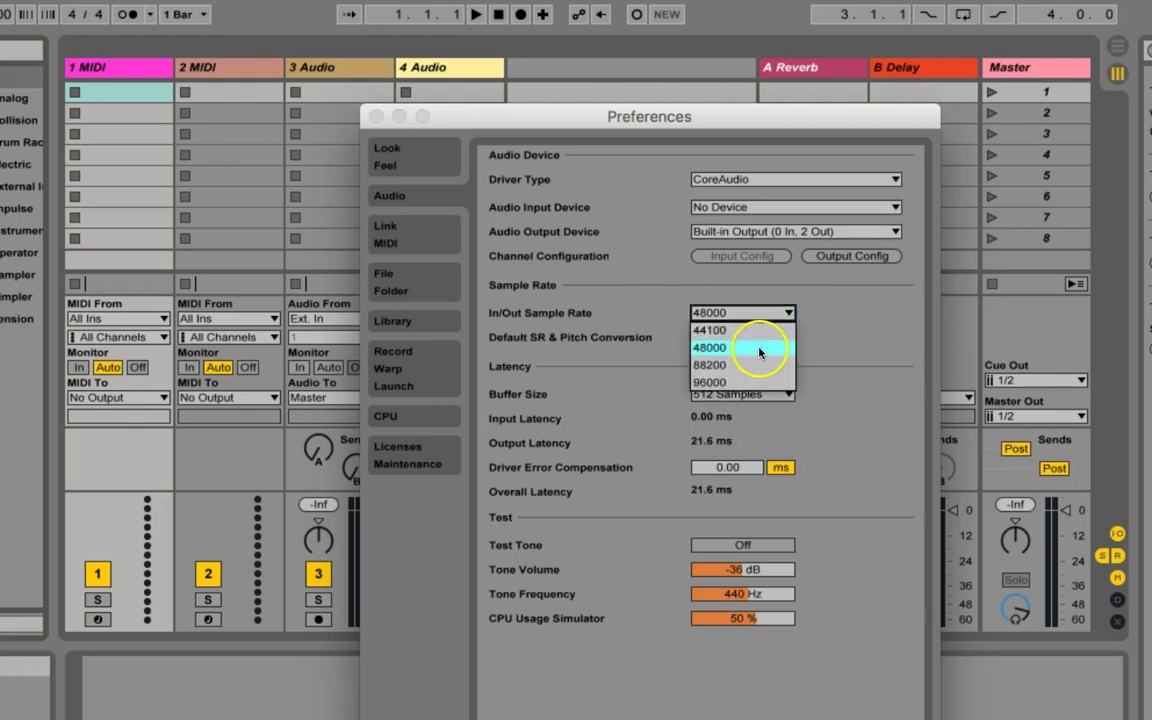
{"action": "left_click", "coordinate": [758, 348]}
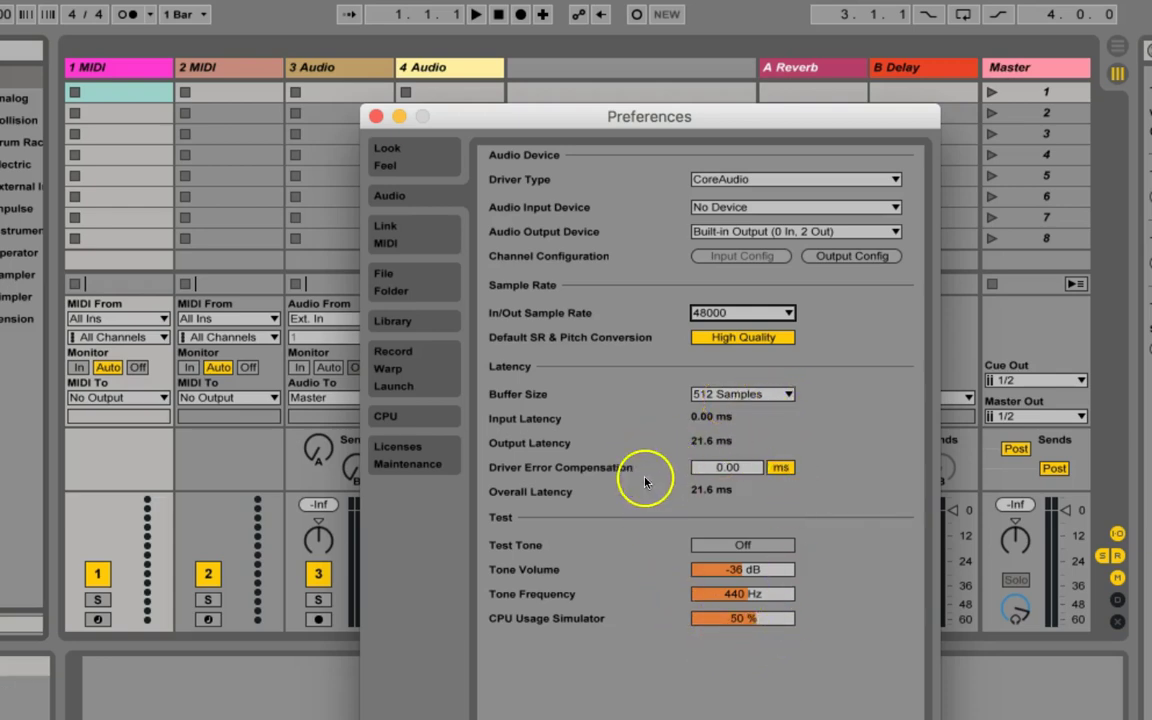
Step: Step through the Link/MIDI and File/Folder preference pages, ending on Library
{"action": "left_click", "coordinate": [398, 237]}
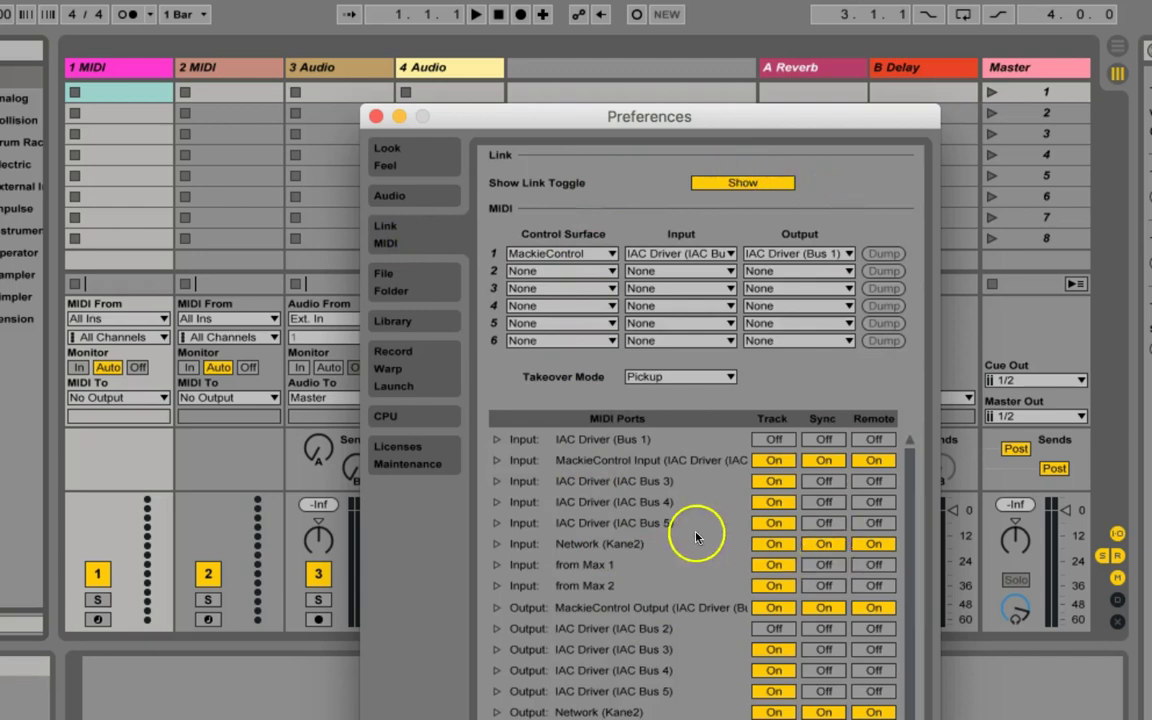
{"action": "left_click", "coordinate": [396, 286]}
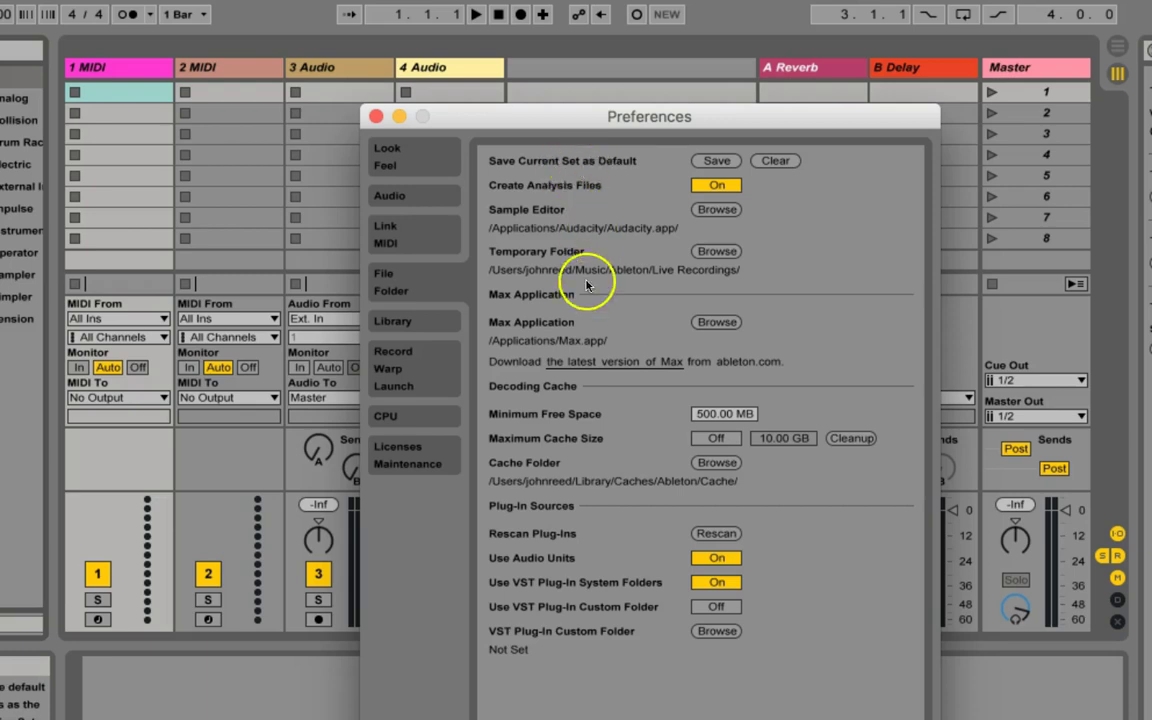
{"action": "left_click", "coordinate": [403, 323]}
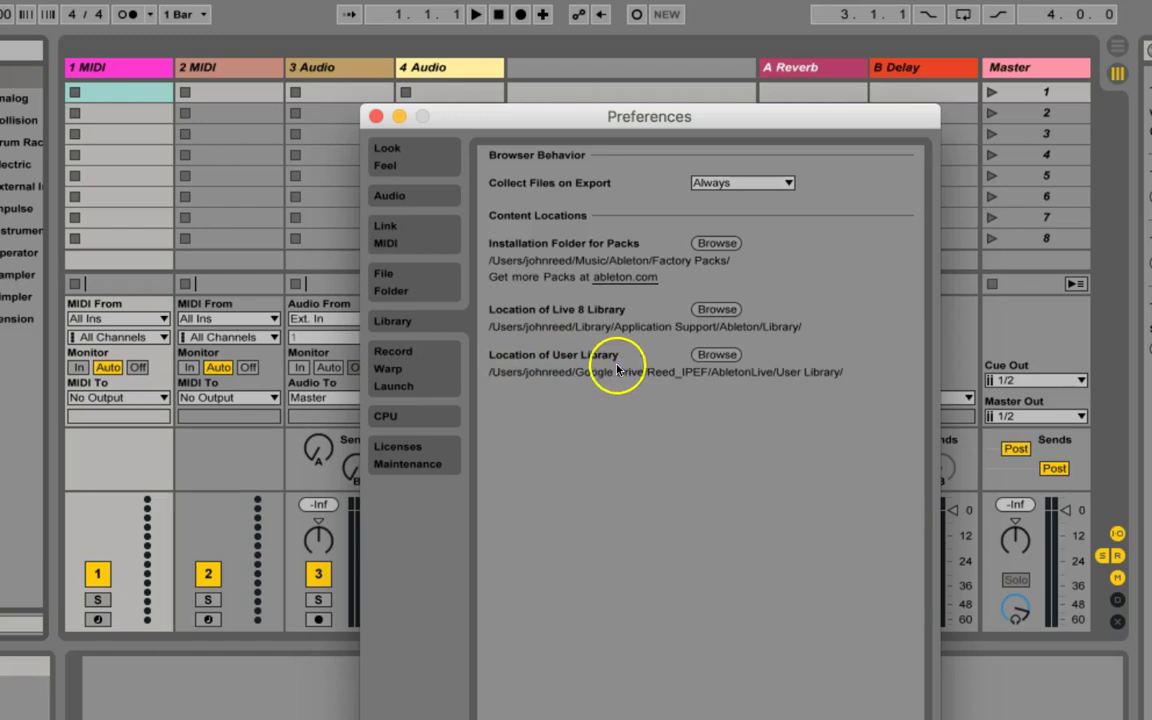
Step: Set the User Library location to AbletonLive > User Library on Google Drive
{"action": "left_click", "coordinate": [718, 355]}
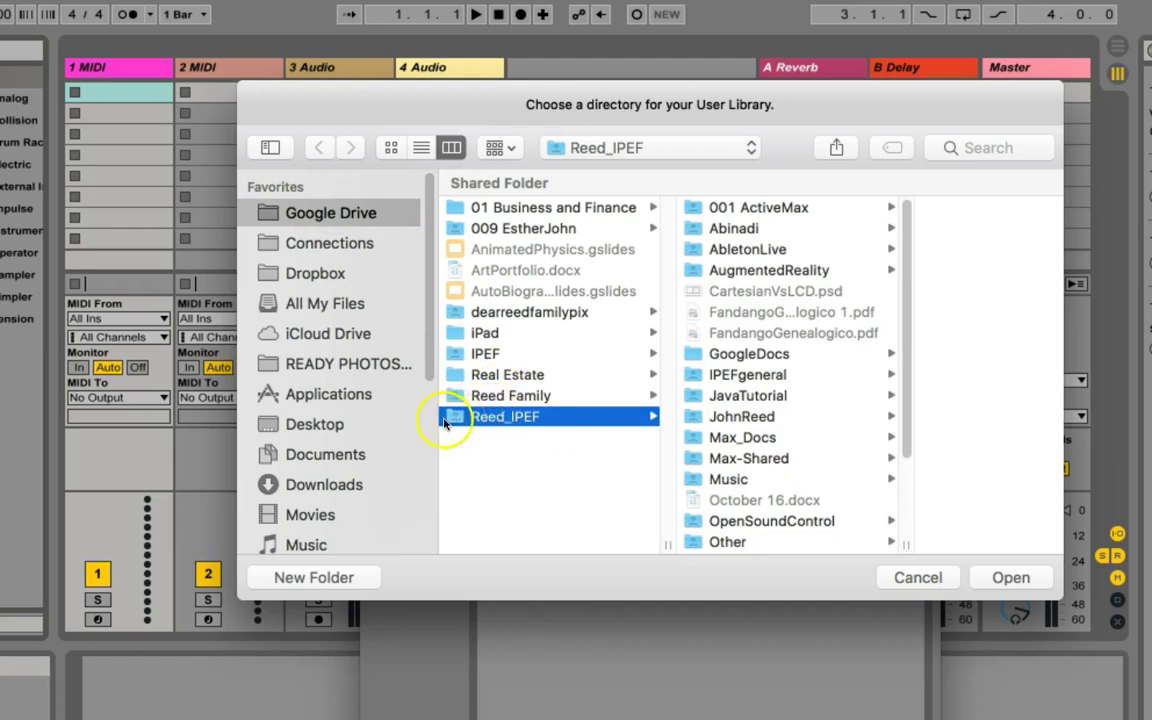
{"action": "left_click", "coordinate": [692, 252]}
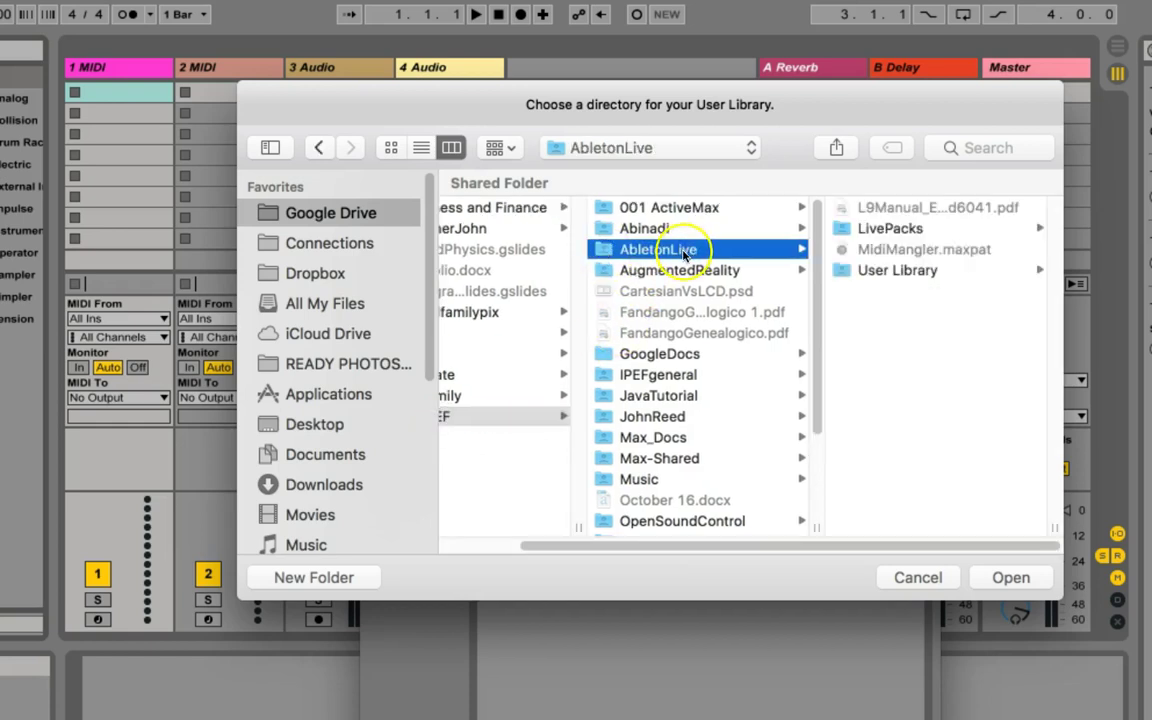
{"action": "left_click", "coordinate": [843, 272]}
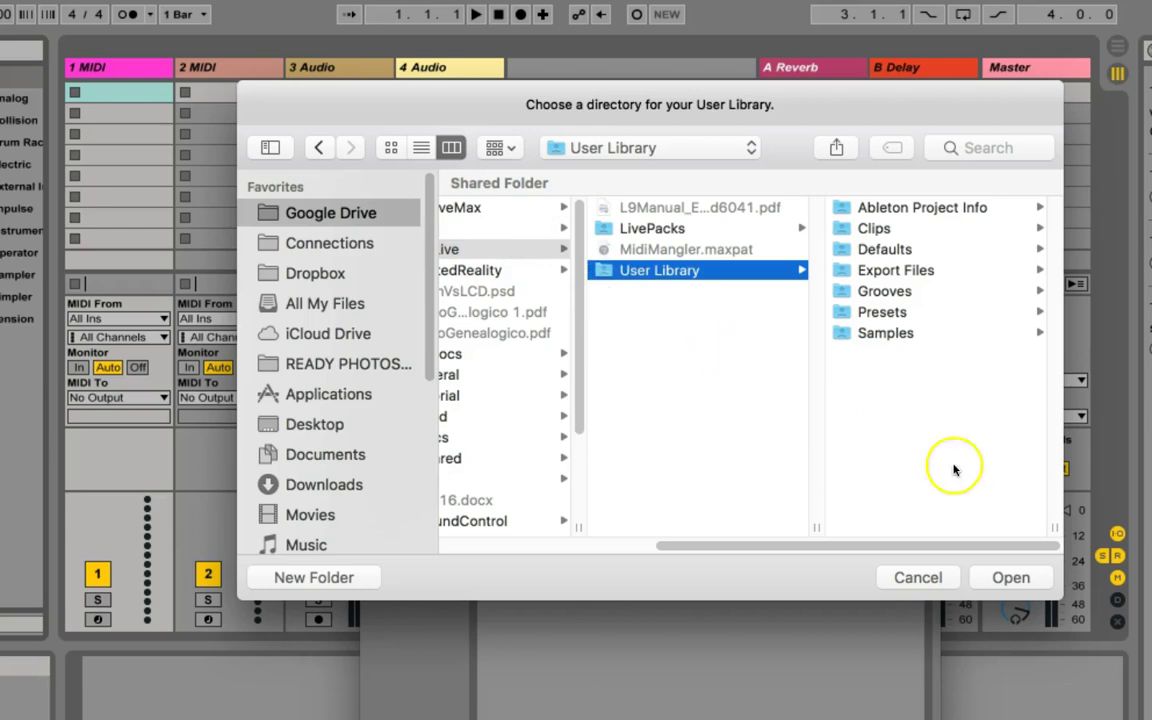
{"action": "left_click", "coordinate": [1007, 580]}
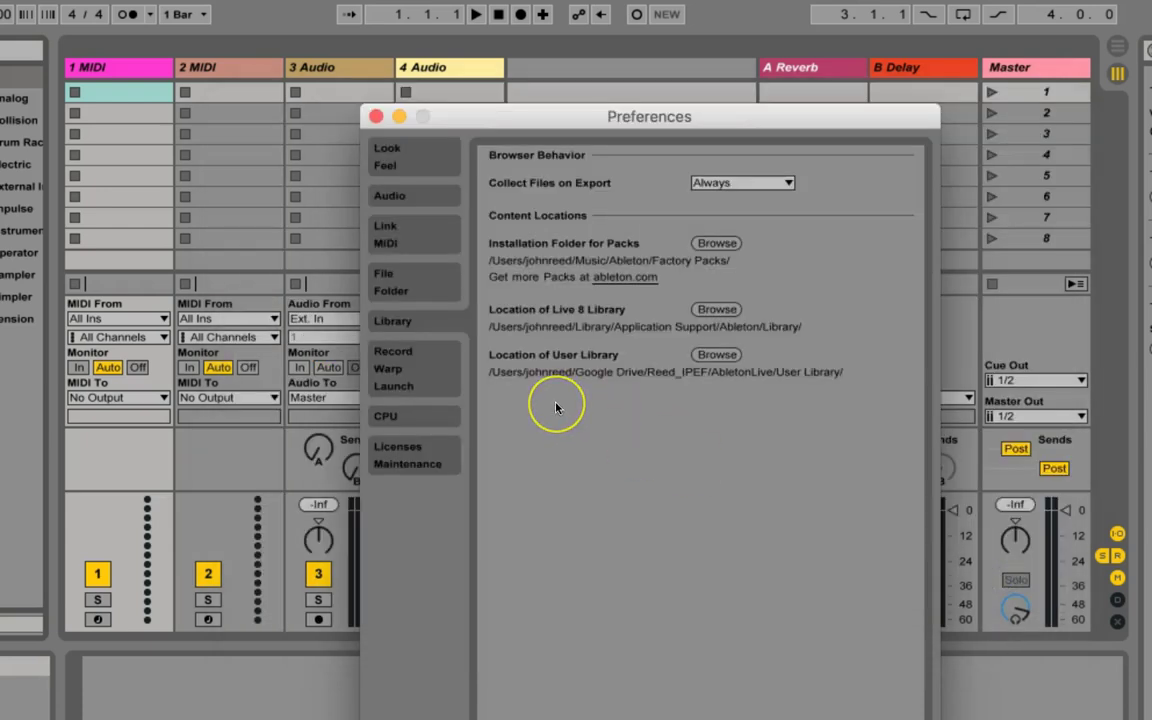
Step: Review the Record/Warp/Launch, CPU and Licenses/Maintenance pages, then close Preferences
{"action": "left_click", "coordinate": [422, 371]}
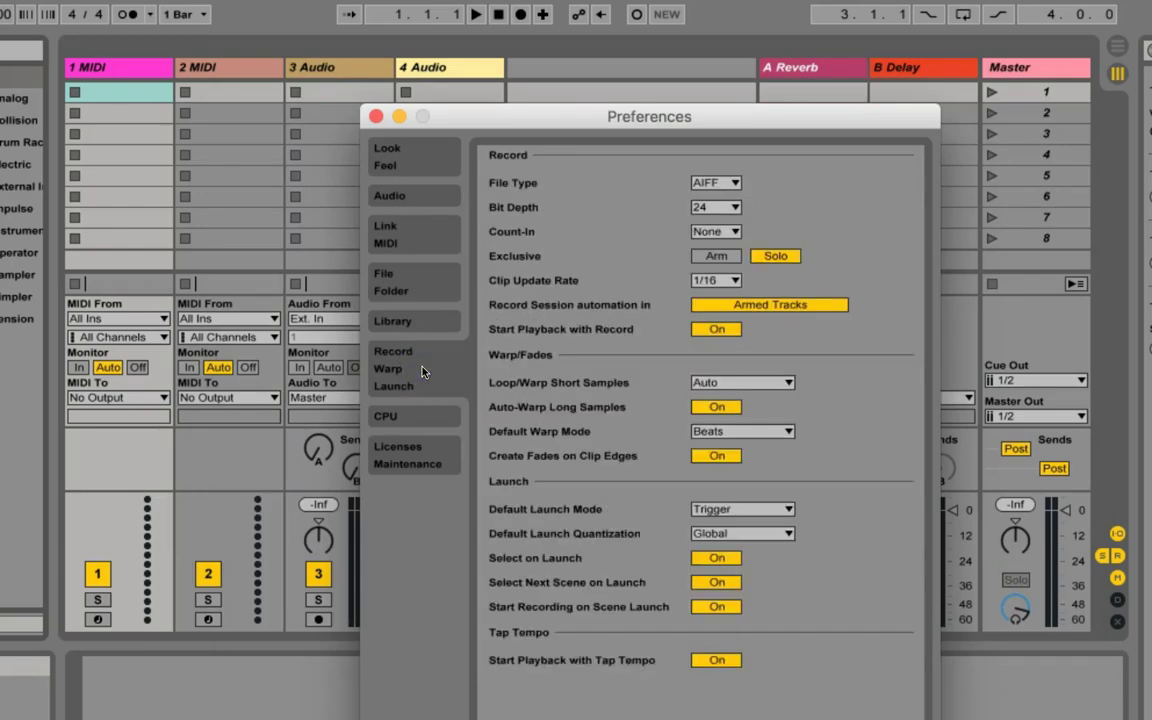
{"action": "left_click", "coordinate": [419, 418]}
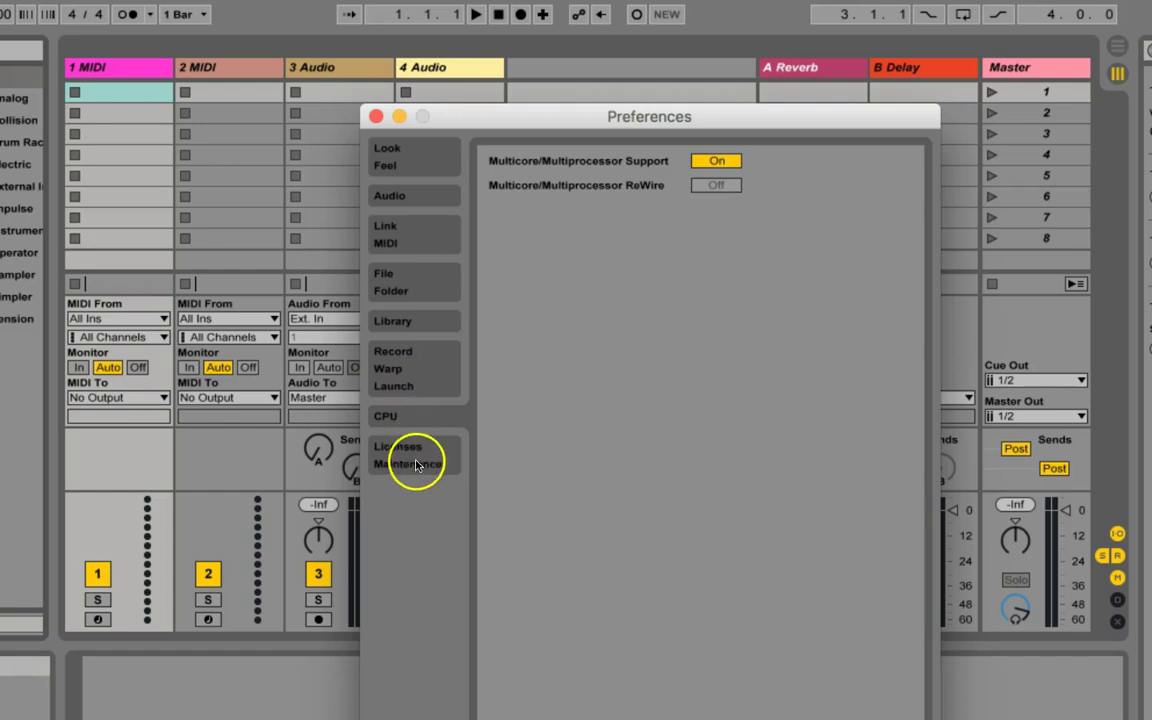
{"action": "left_click", "coordinate": [416, 464]}
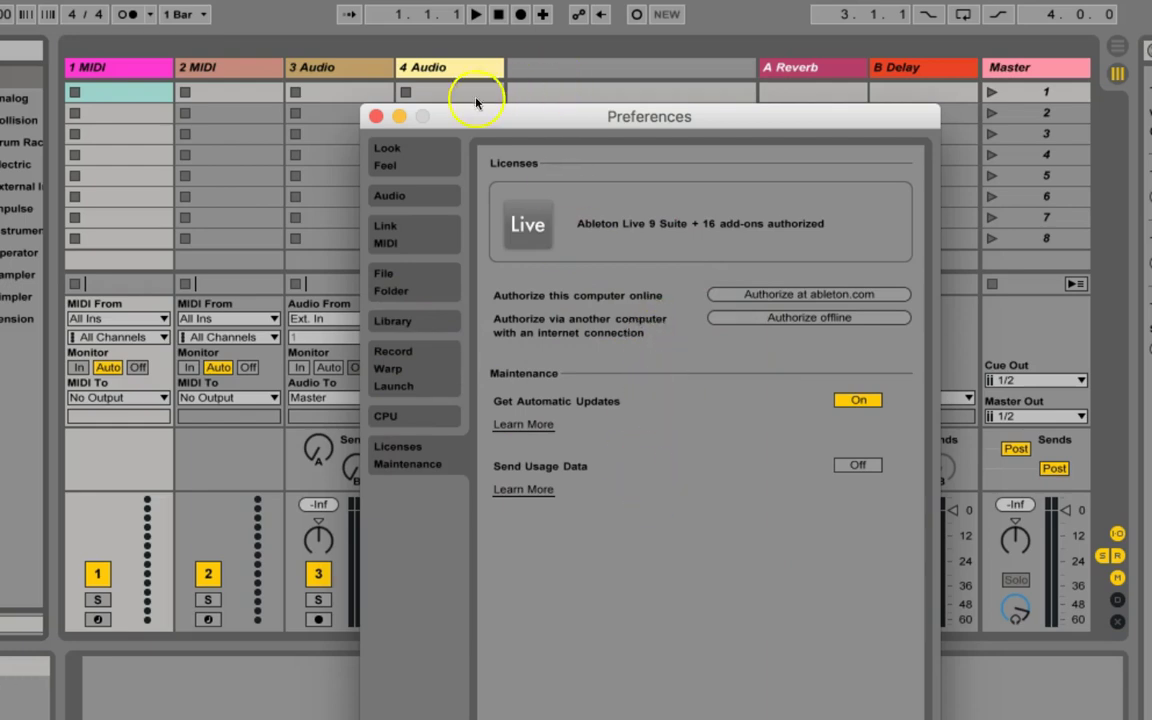
{"action": "left_click", "coordinate": [376, 117]}
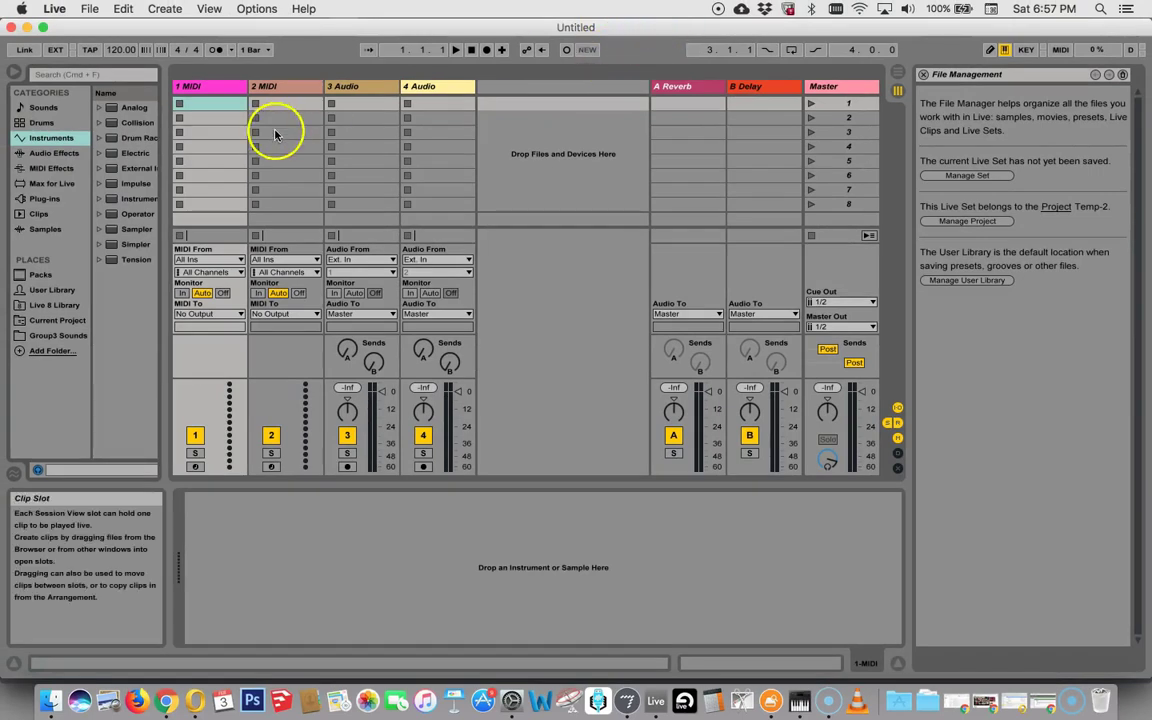
Step: Widen the browser and list the User Library's Clips, Defaults, Grooves, Presets and Samples folders
{"action": "left_click_drag", "start_coordinate": [166, 268], "coordinate": [232, 248]}
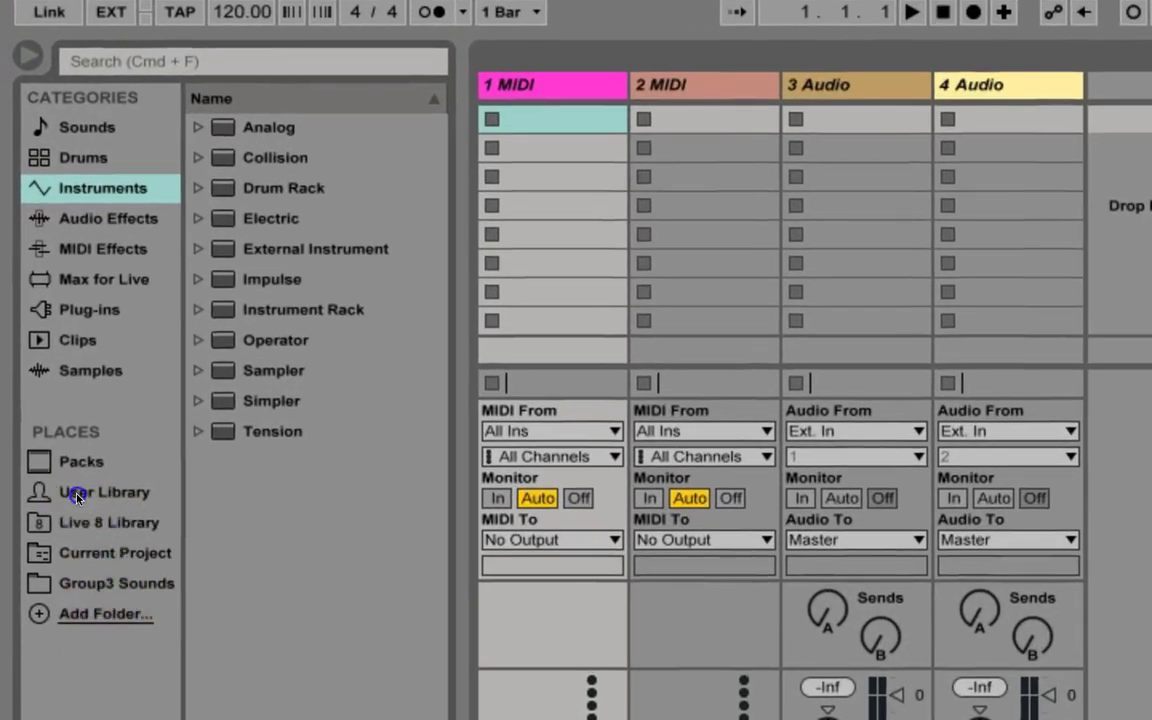
{"action": "left_click", "coordinate": [77, 497]}
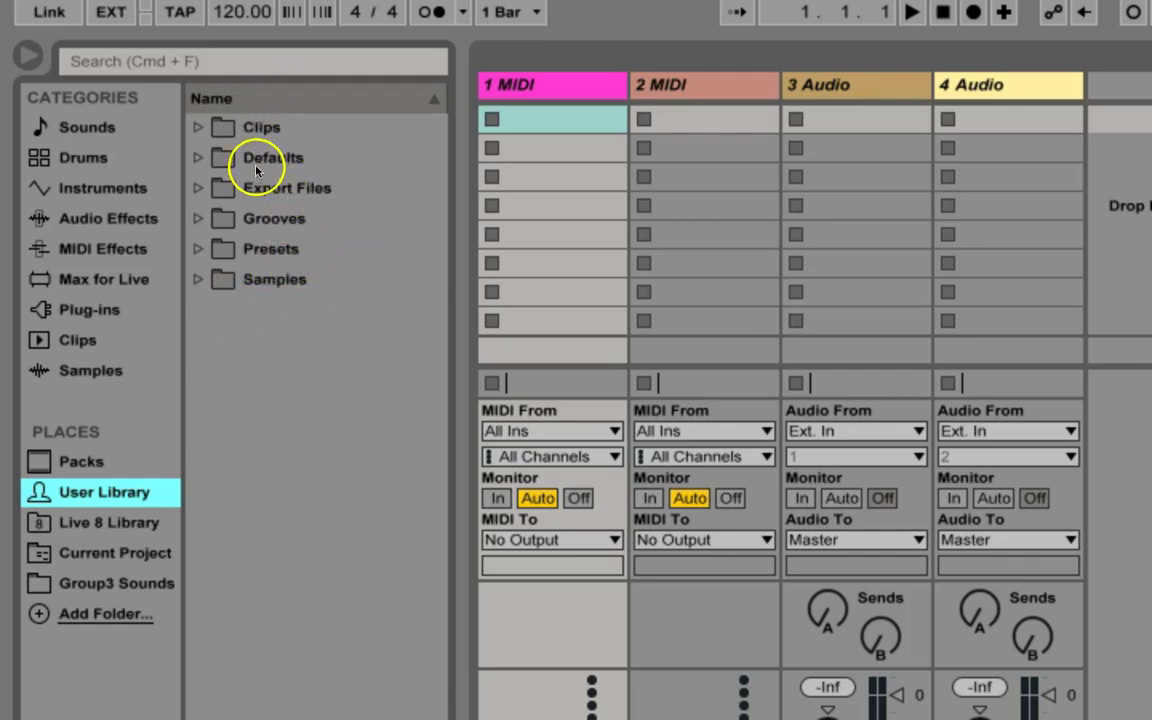
Step: Add Google Drive's IPEF > IPEF Classes > 3384 Sound Art > 2018SpSoundArt > Group1 Sounds to Places
{"action": "left_click", "coordinate": [39, 616]}
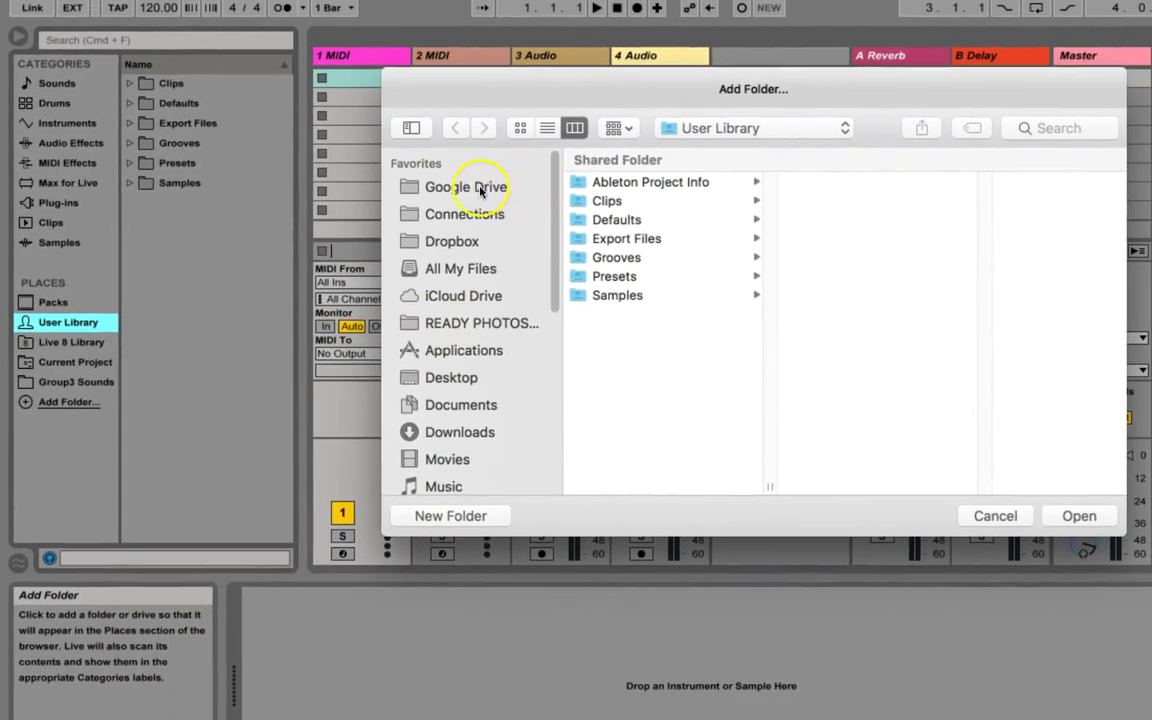
{"action": "left_click", "coordinate": [480, 190]}
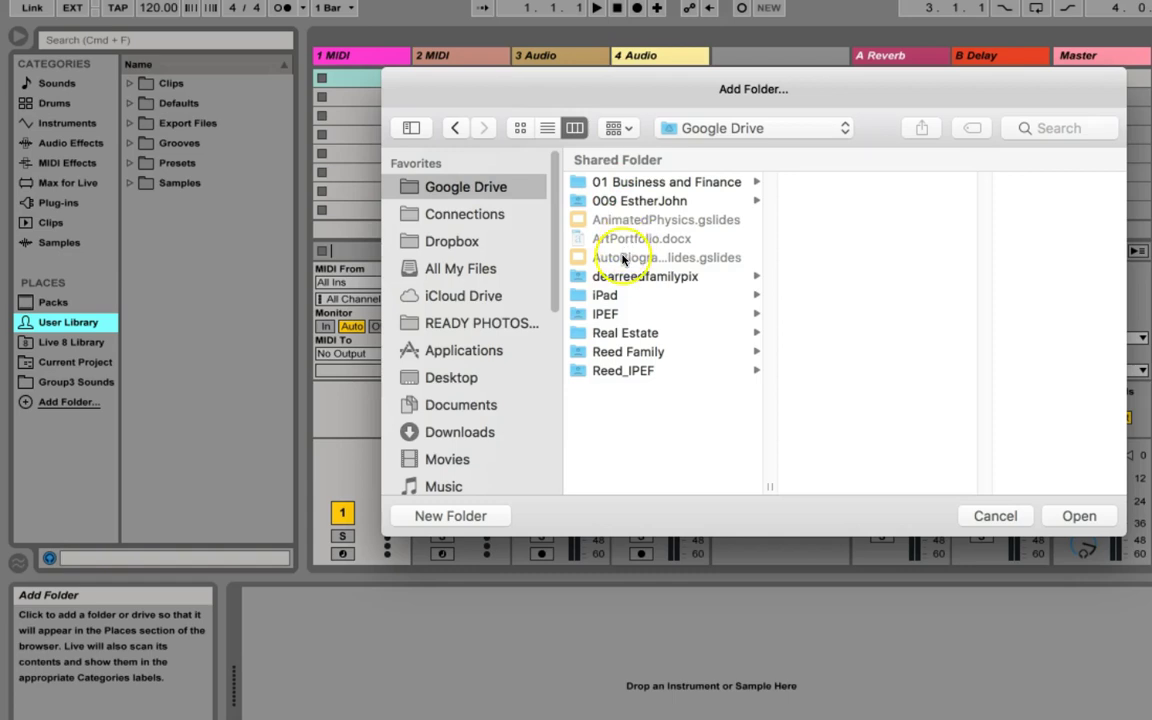
{"action": "left_click", "coordinate": [606, 316]}
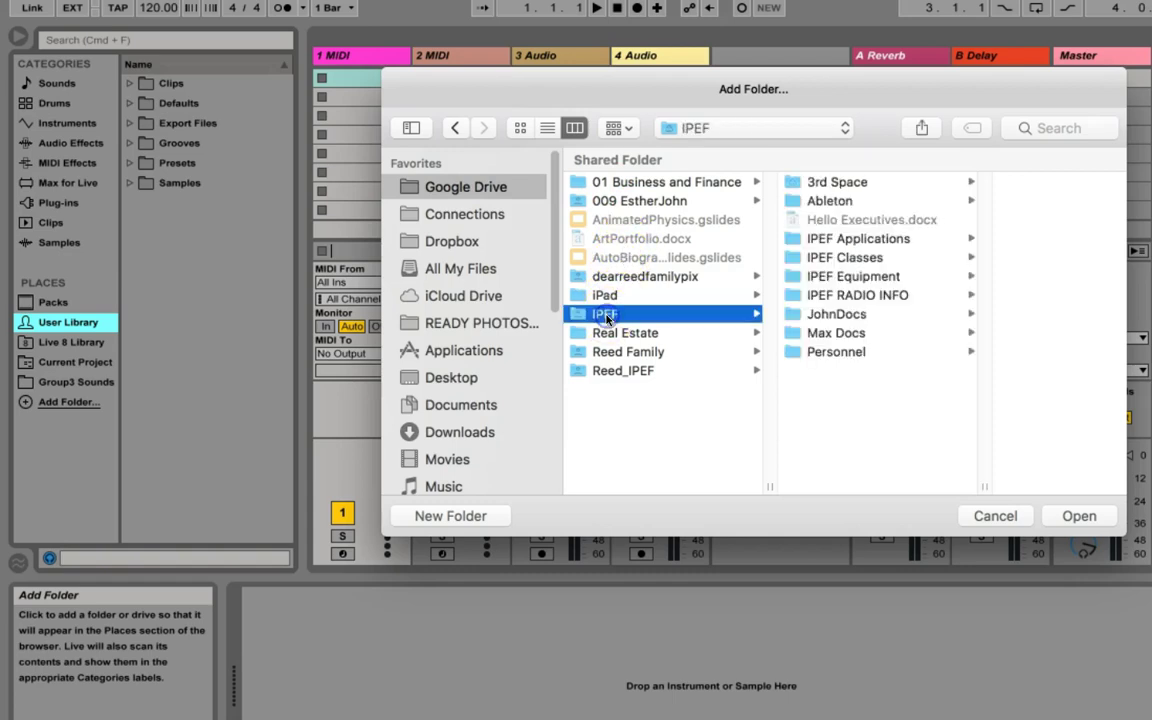
{"action": "left_click", "coordinate": [827, 260]}
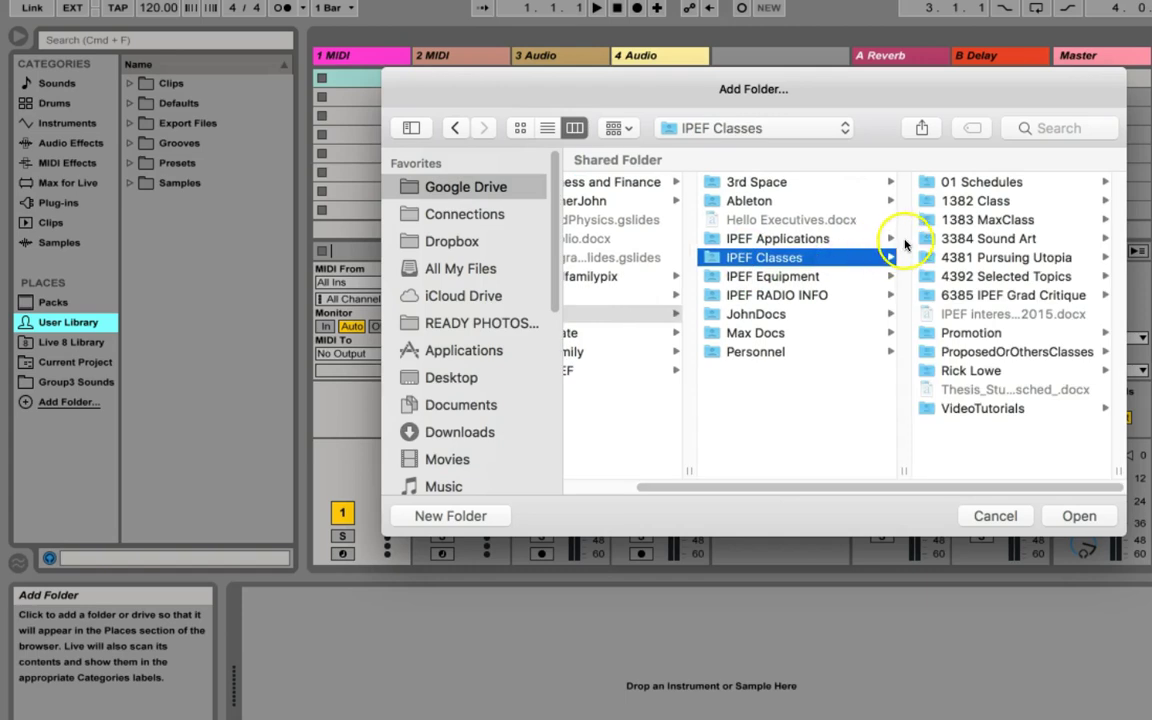
{"action": "left_click", "coordinate": [920, 240]}
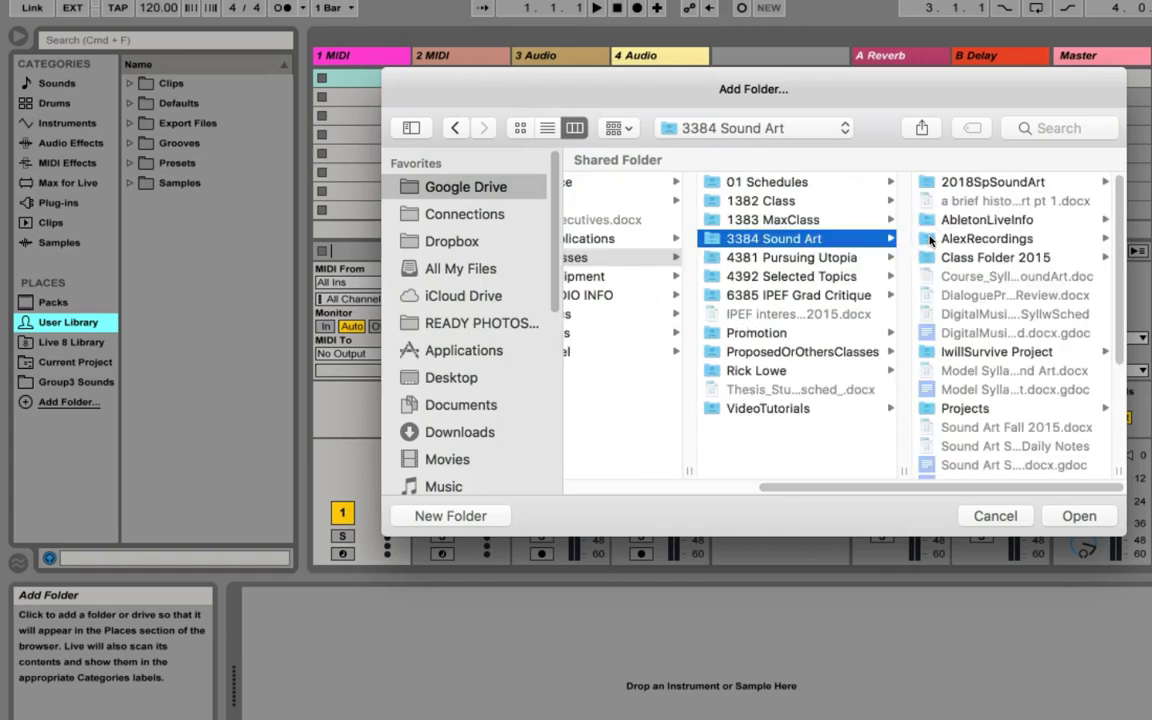
{"action": "left_click", "coordinate": [924, 184]}
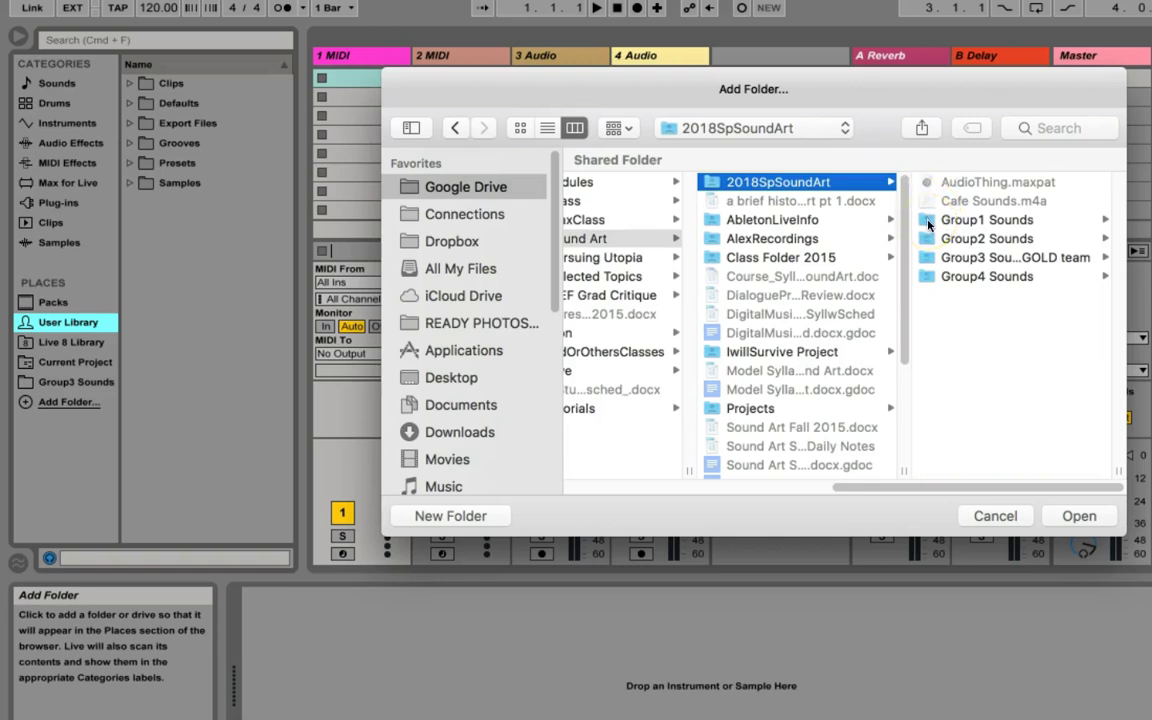
{"action": "left_click", "coordinate": [929, 222]}
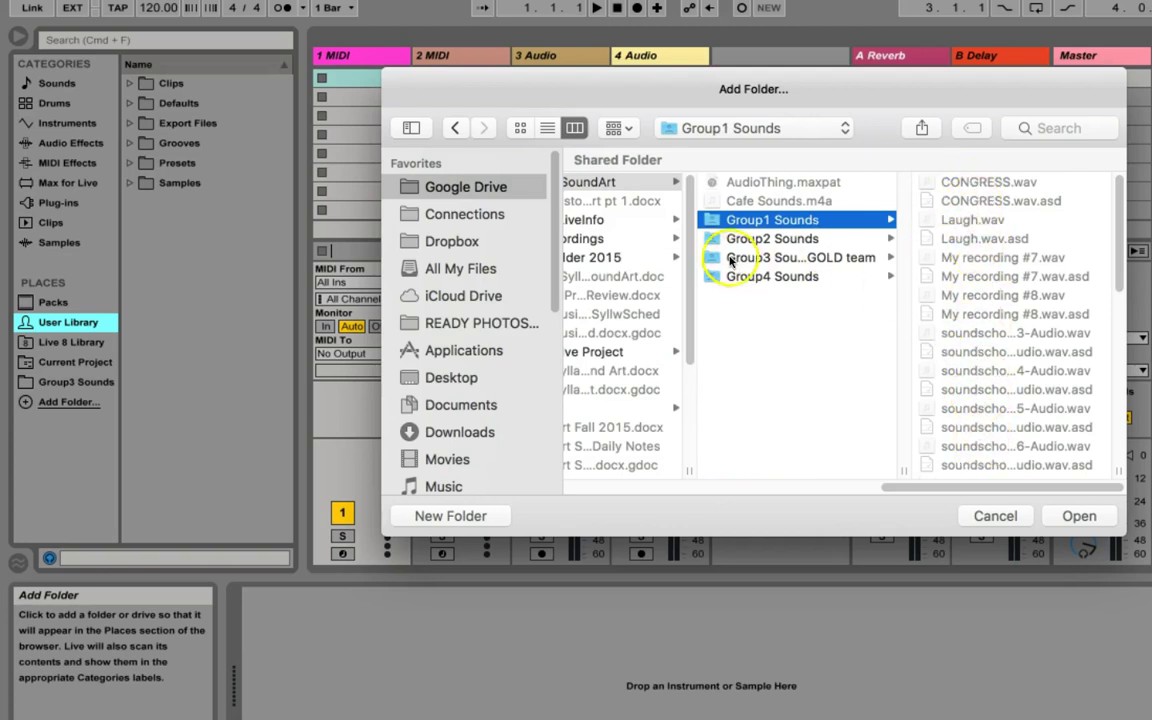
{"action": "left_click", "coordinate": [1080, 519]}
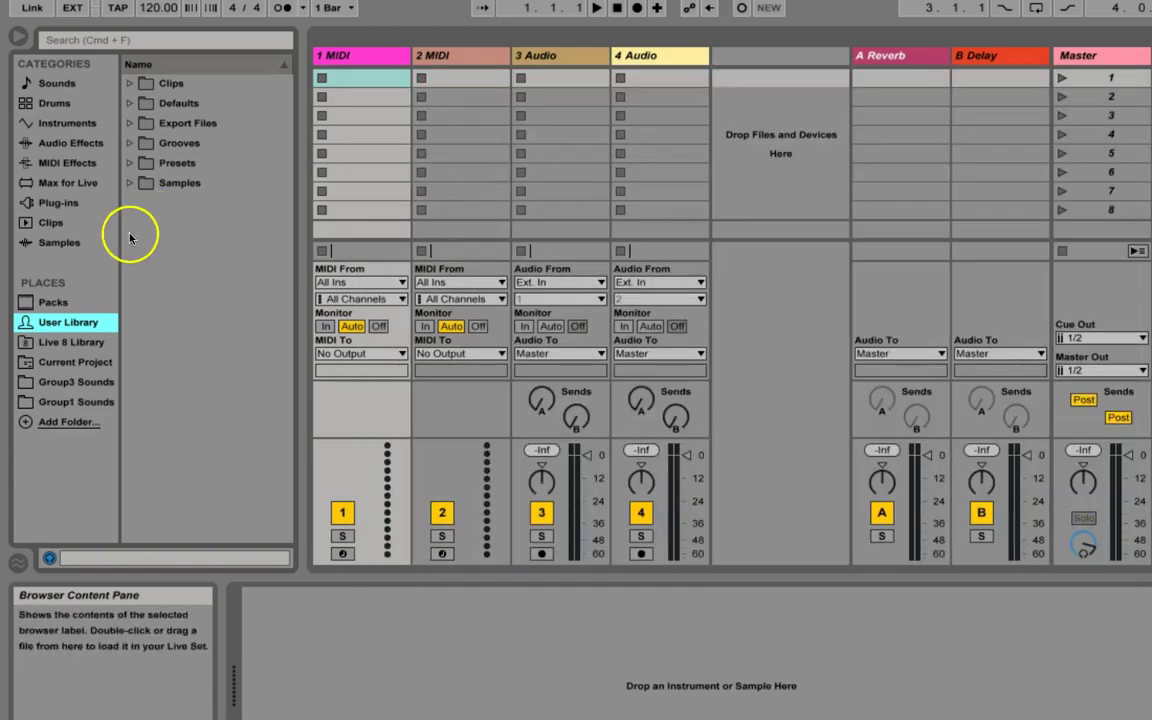
Step: Preview Laugh.wav from the Group1 Sounds folder and raise the system volume
{"action": "left_click", "coordinate": [60, 402]}
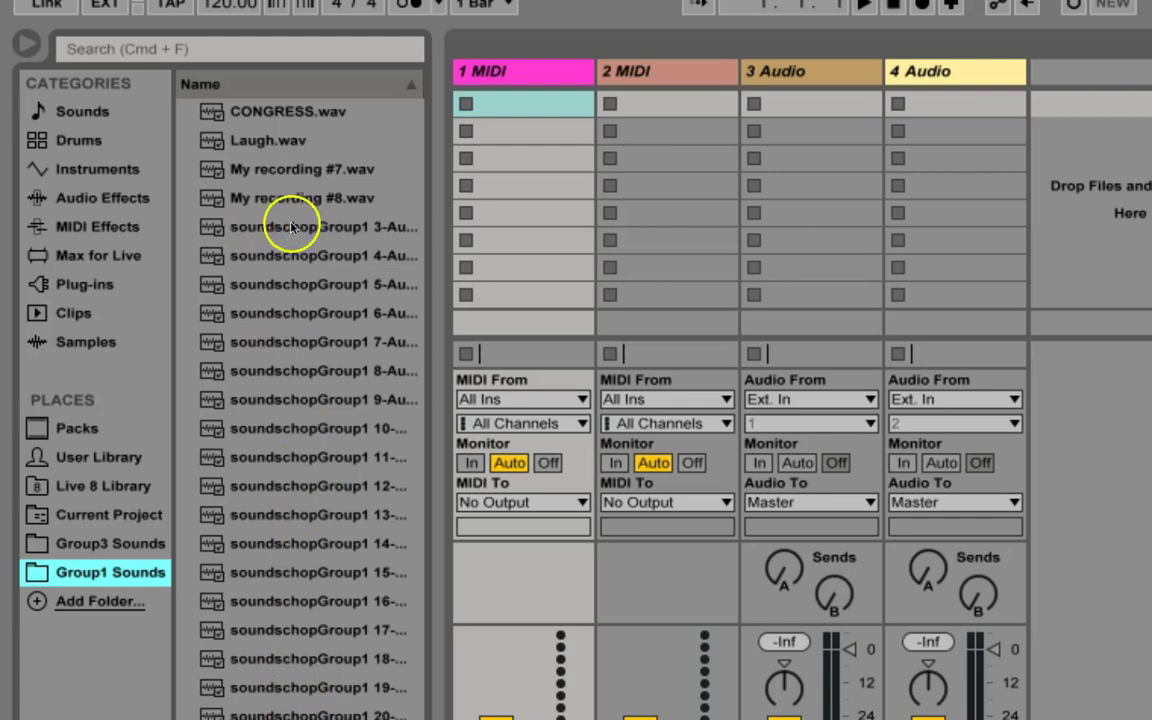
{"action": "left_click", "coordinate": [210, 142]}
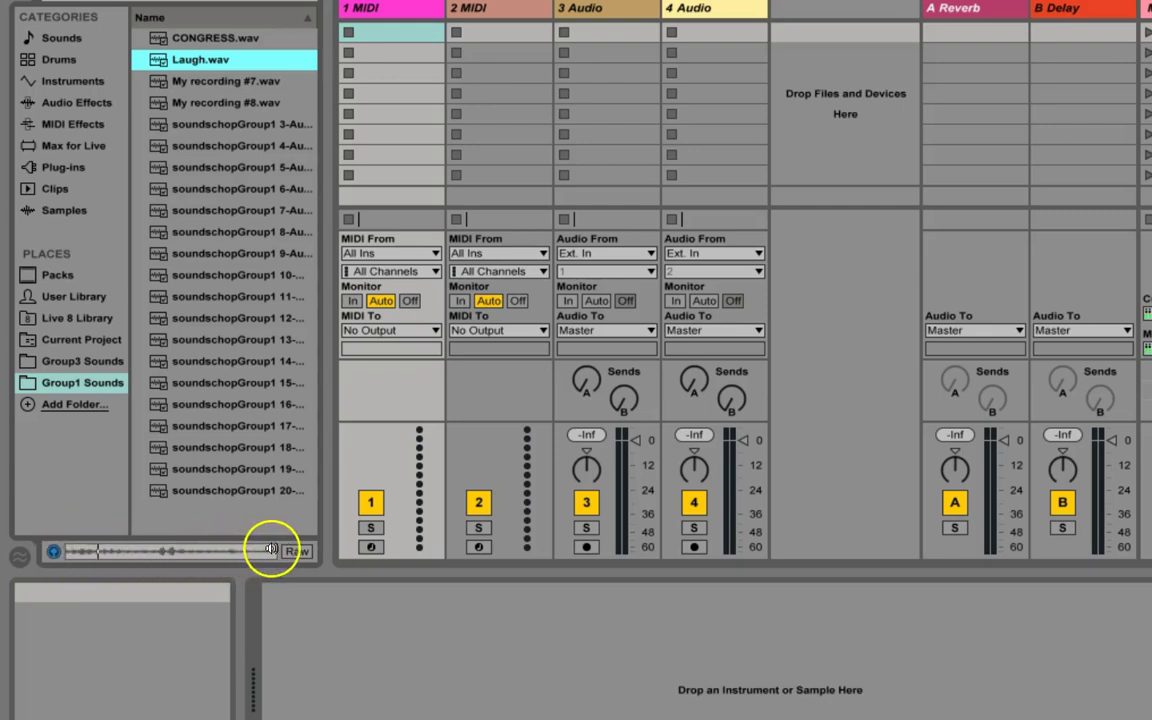
{"action": "key", "text": "XF86AudioRaiseVolume"}
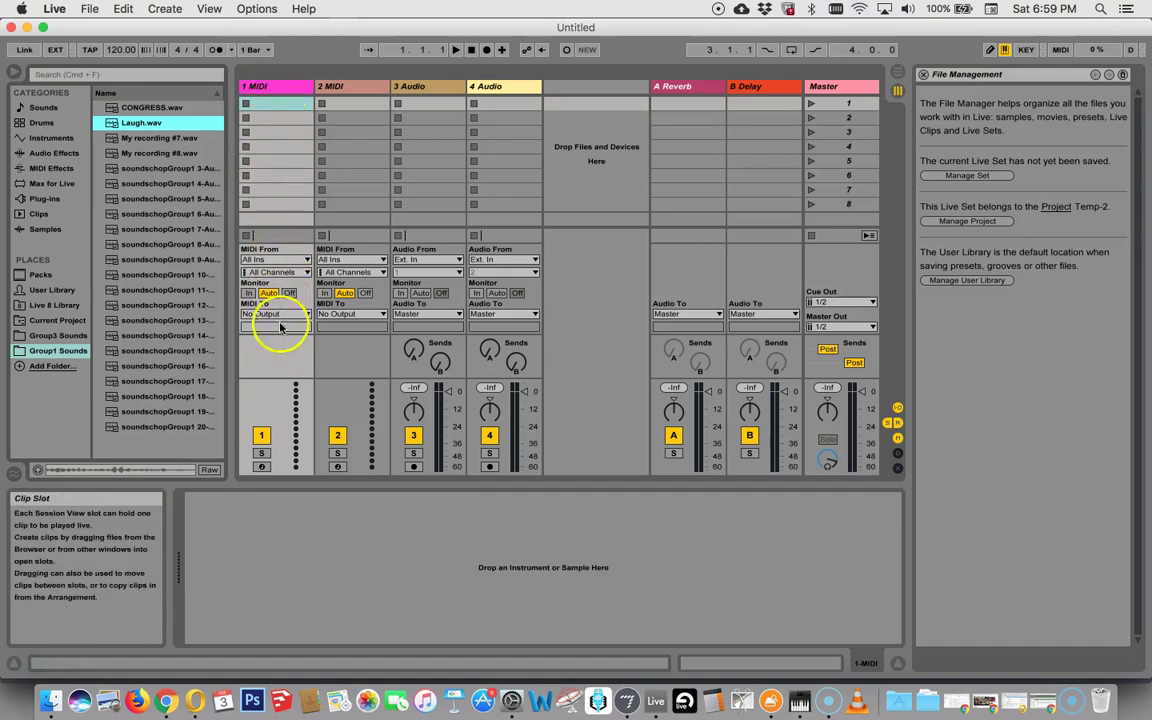
Step: Delete the 1 MIDI track and the remaining MIDI track, then select Laugh.wav in the browser
{"action": "right_click", "coordinate": [282, 92]}
{"action": "left_click", "coordinate": [302, 132]}
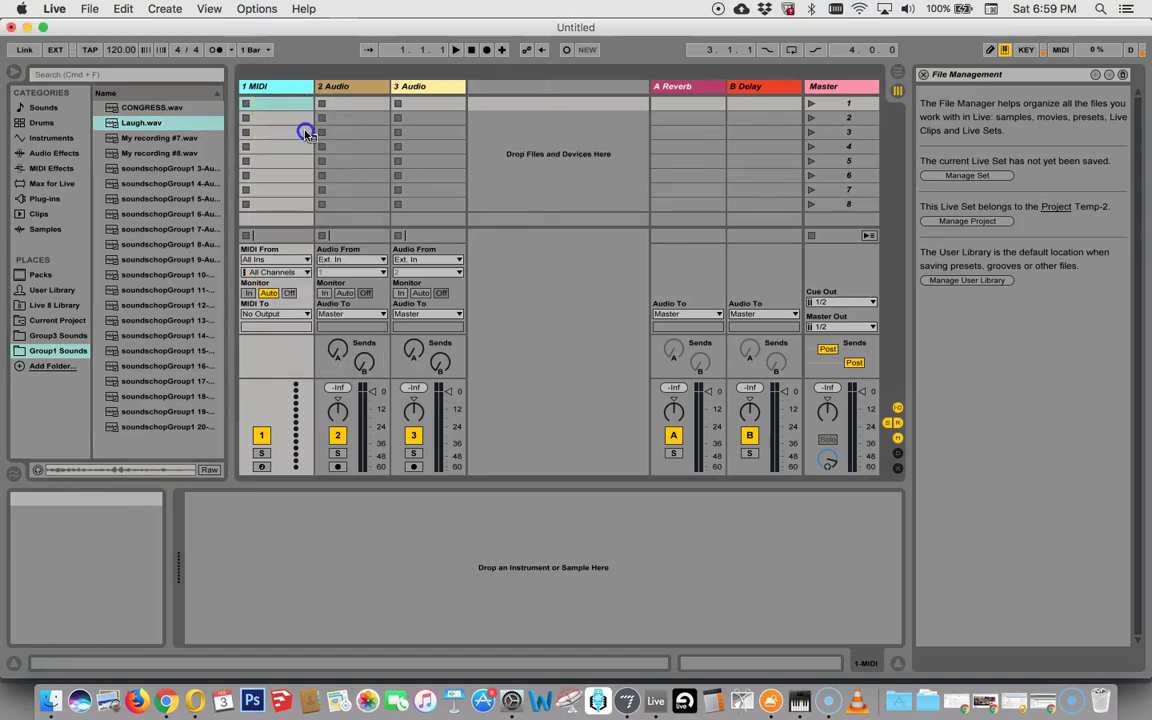
{"action": "right_click", "coordinate": [272, 89]}
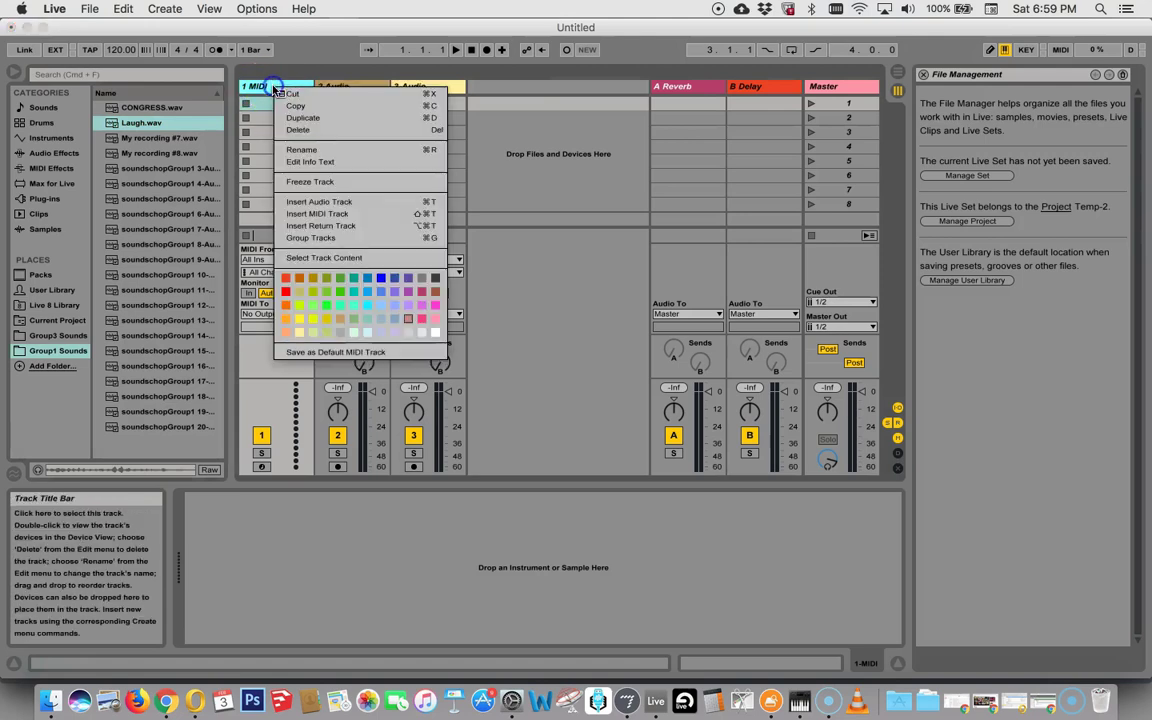
{"action": "left_click", "coordinate": [287, 133]}
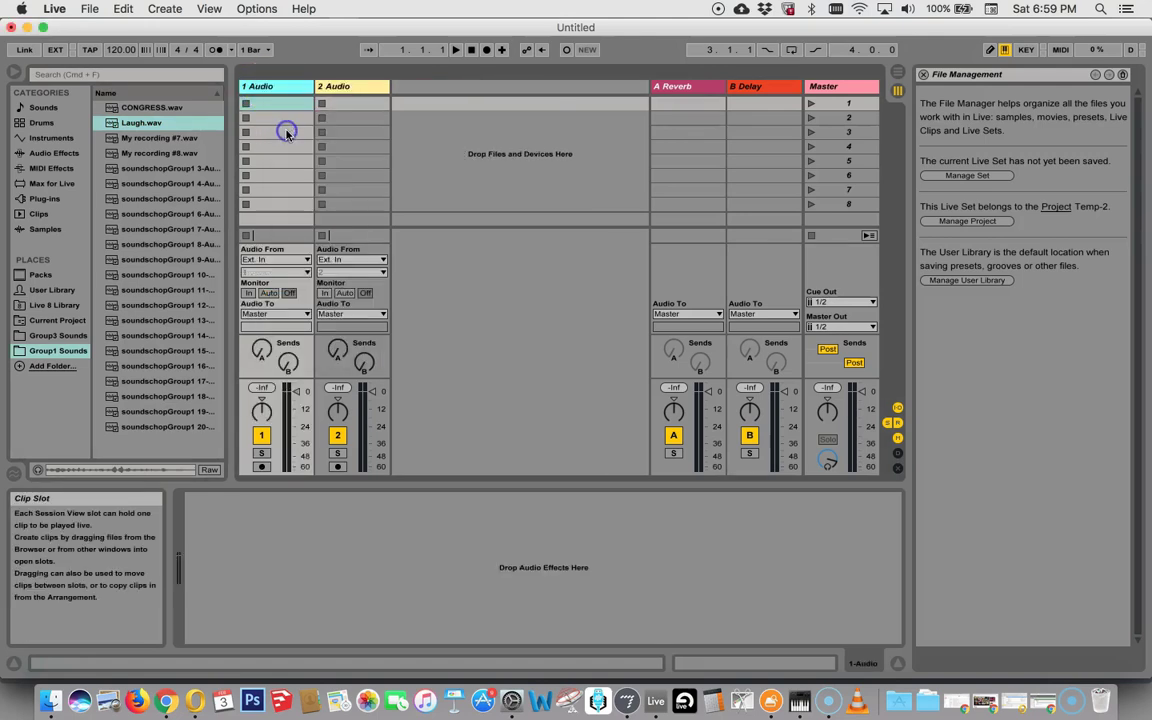
{"action": "left_click", "coordinate": [112, 126]}
Step: Drop Laugh.wav into 1 Audio's first clip slot and launch the Laugh clip
{"action": "left_click_drag", "start_coordinate": [112, 126], "coordinate": [266, 105]}
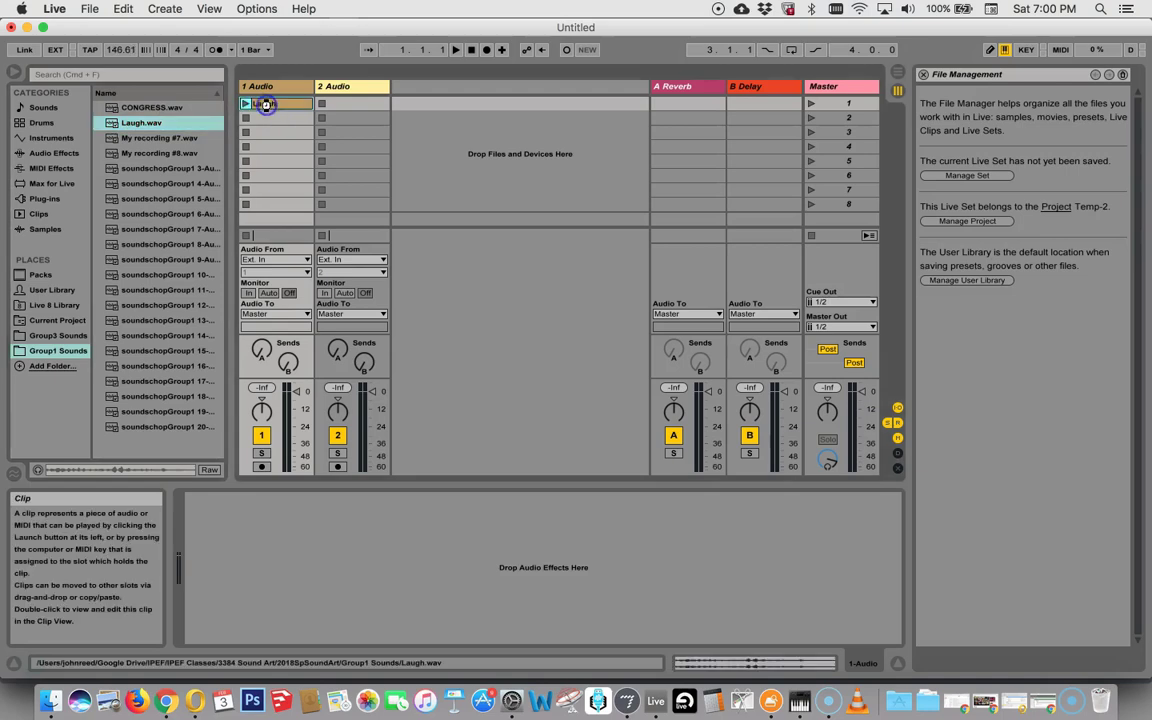
{"action": "left_click", "coordinate": [272, 112]}
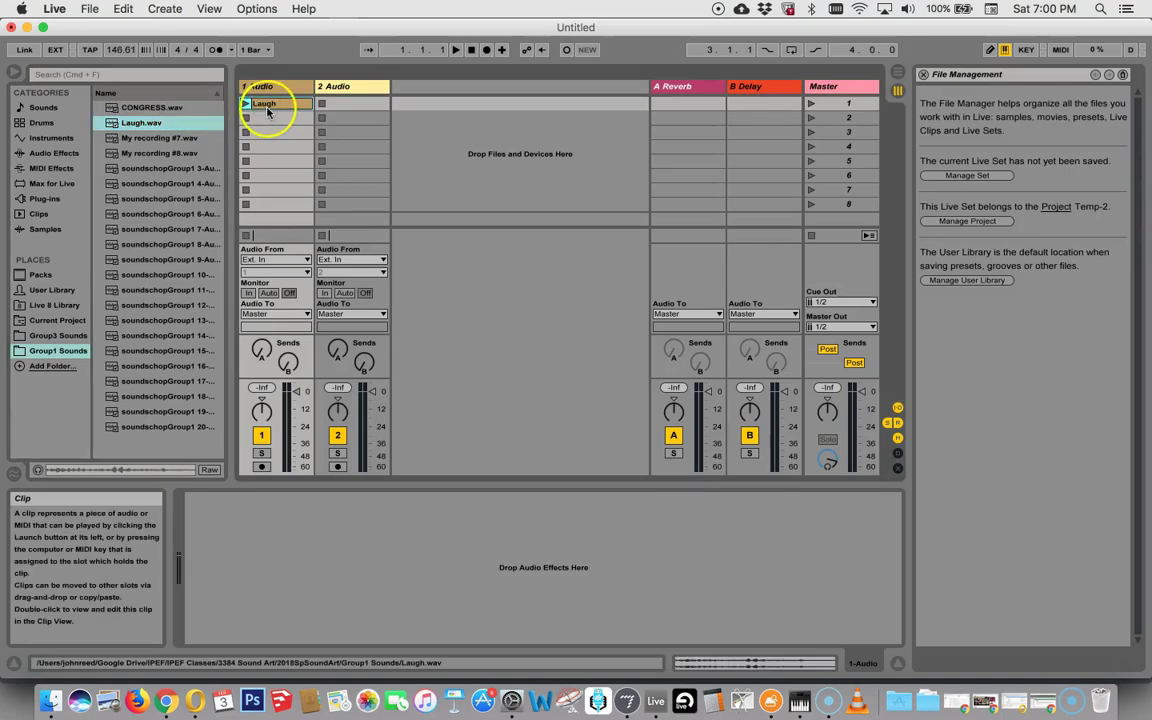
{"action": "left_click", "coordinate": [273, 96]}
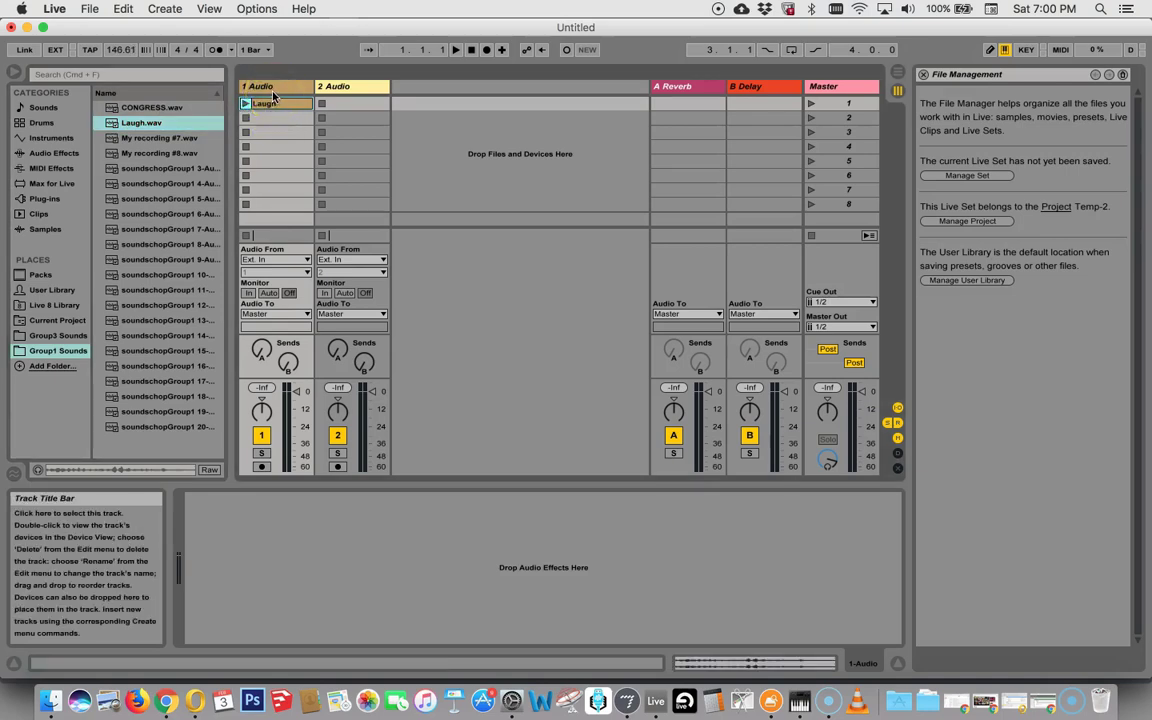
{"action": "left_click", "coordinate": [268, 110]}
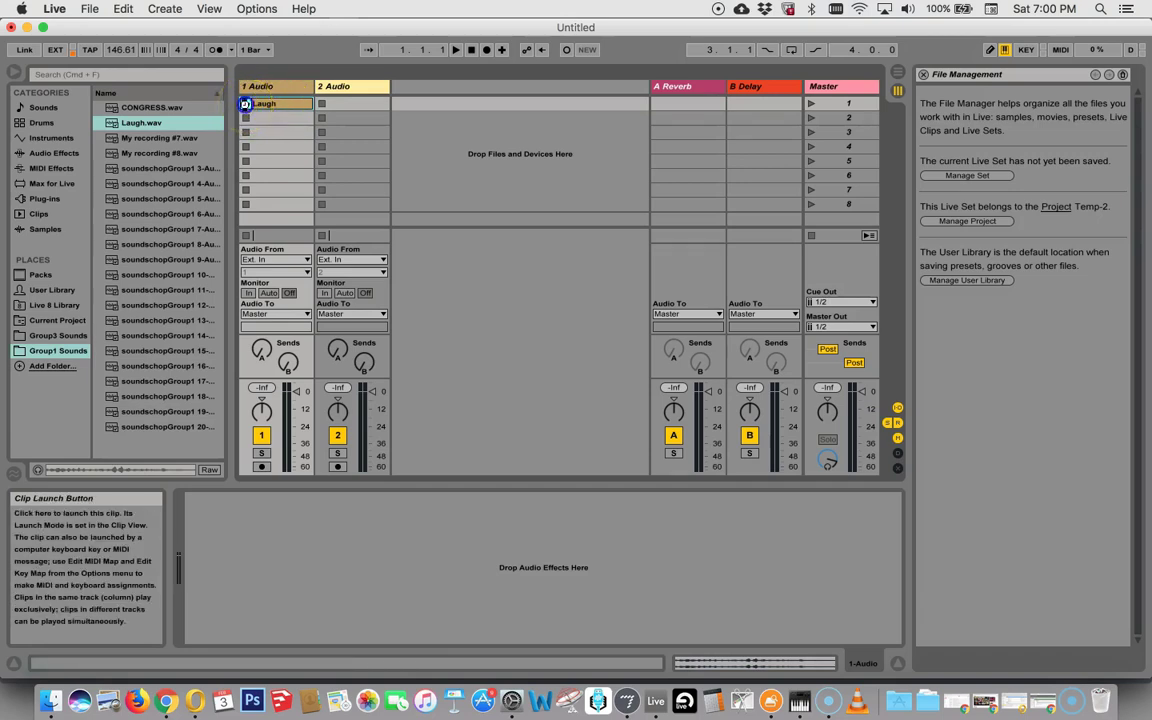
{"action": "left_click", "coordinate": [245, 104]}
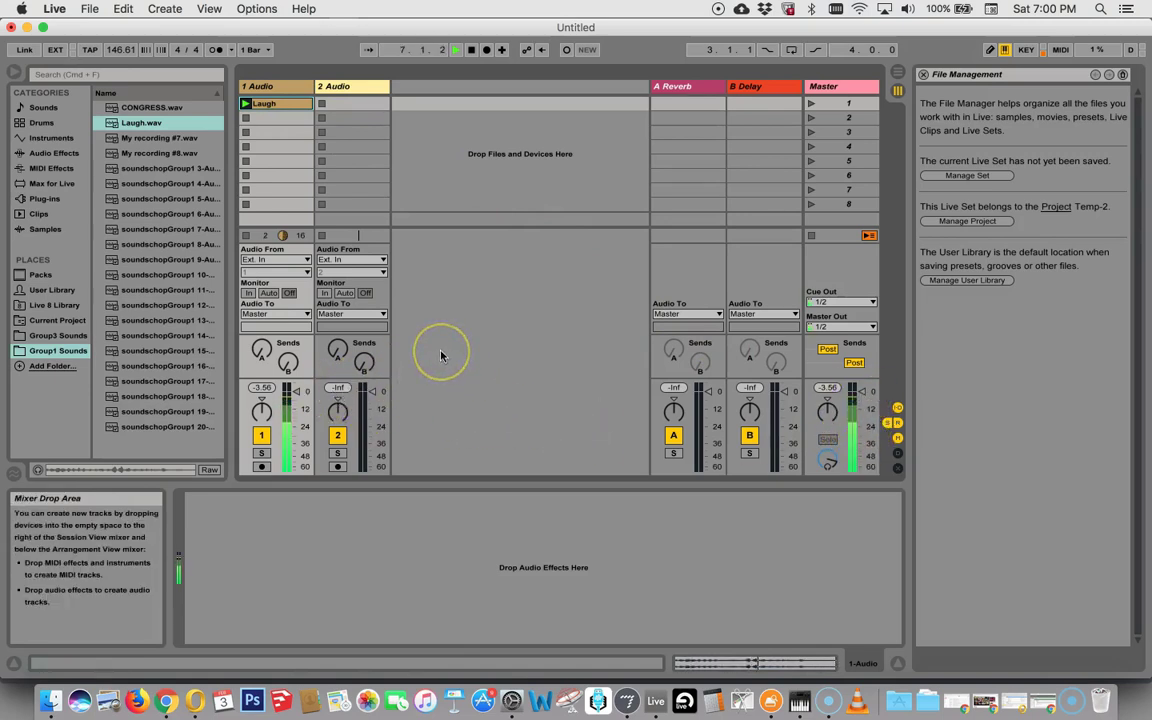
Step: Raise the system volume, then stop the playing Laugh clip
{"action": "key", "text": "XF86AudioRaiseVolume"}
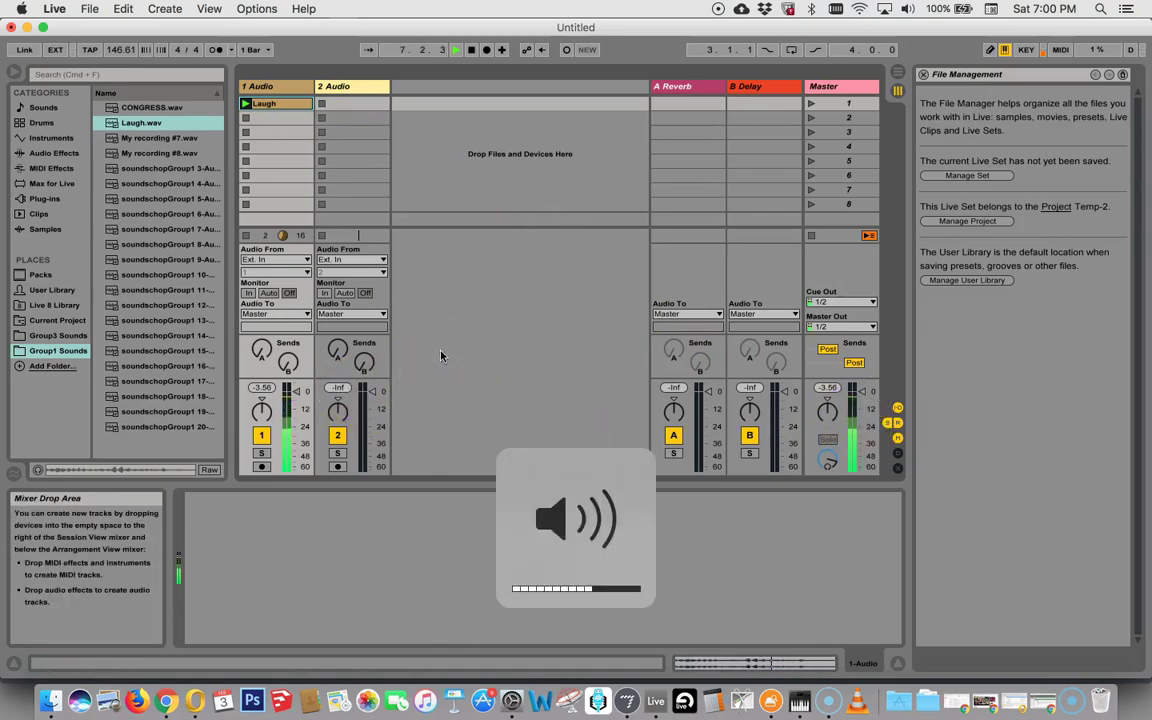
{"action": "left_click", "coordinate": [247, 121]}
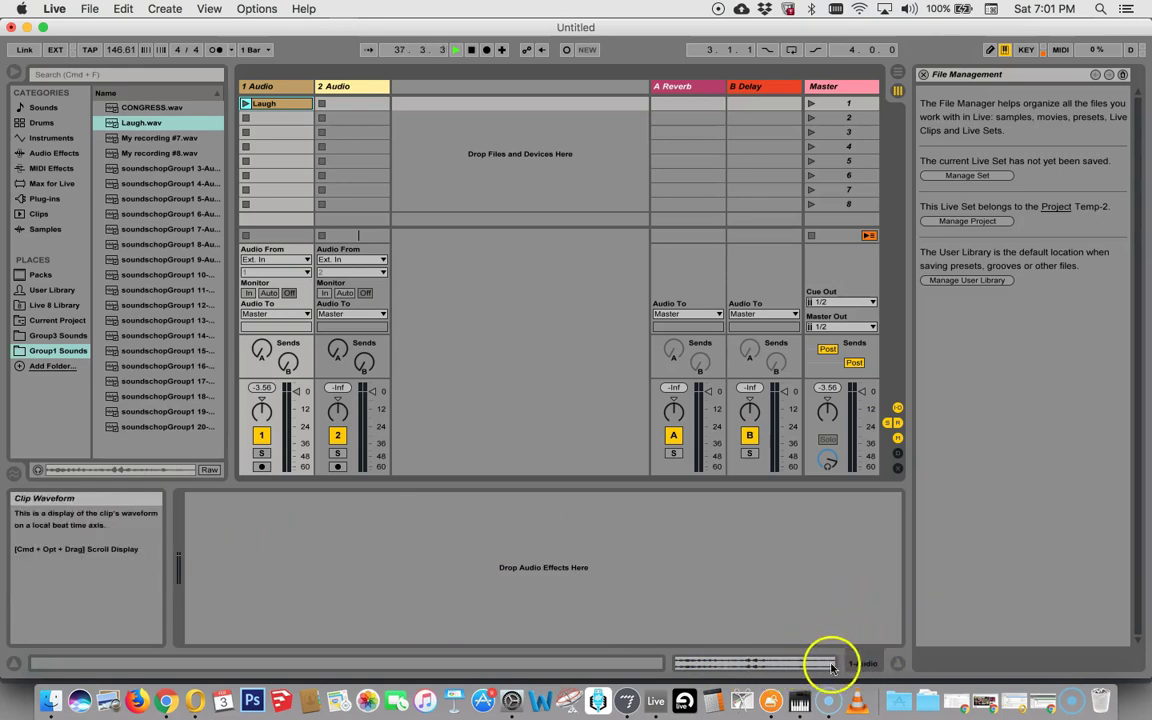
Step: Show the Laugh clip's Clip View, restart playback, relaunch the clip and turn its Loop off
{"action": "left_click", "coordinate": [754, 665]}
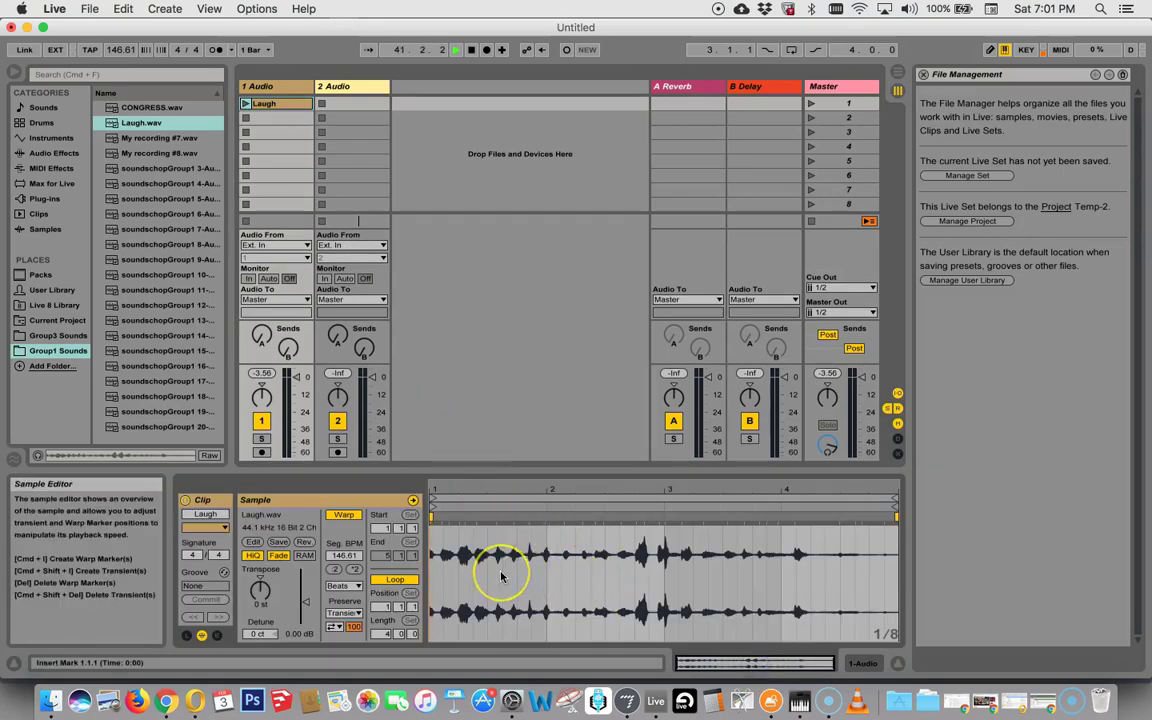
{"action": "key", "text": "space"}
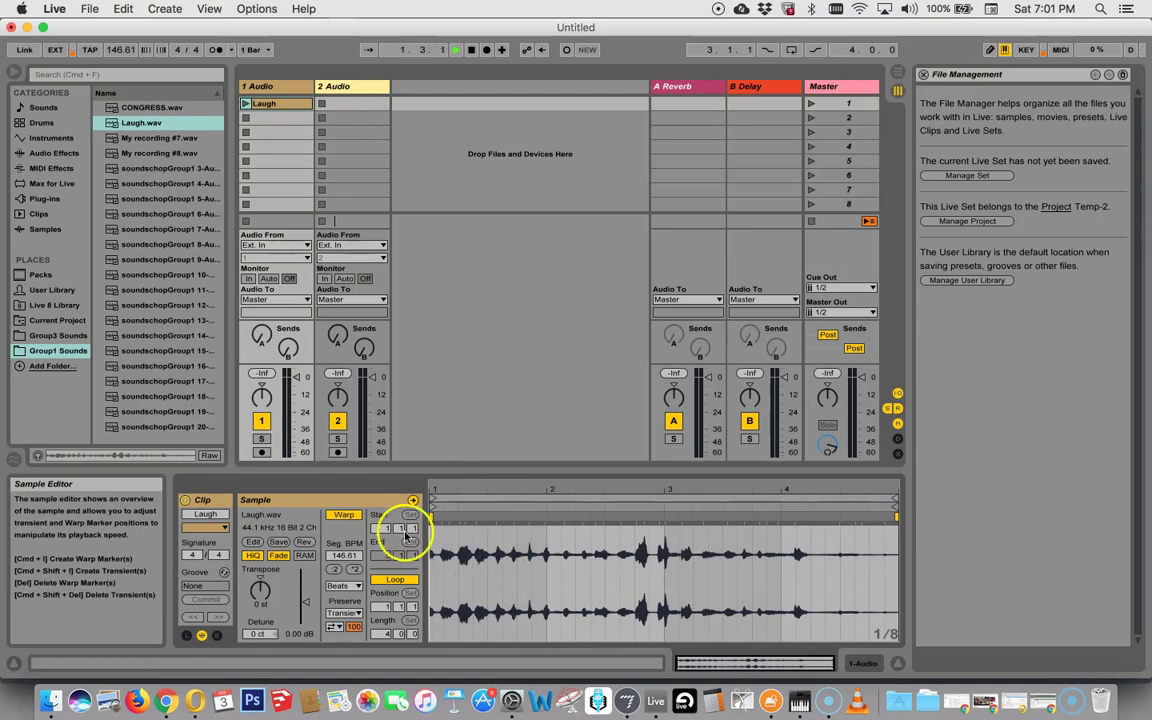
{"action": "left_click", "coordinate": [246, 104]}
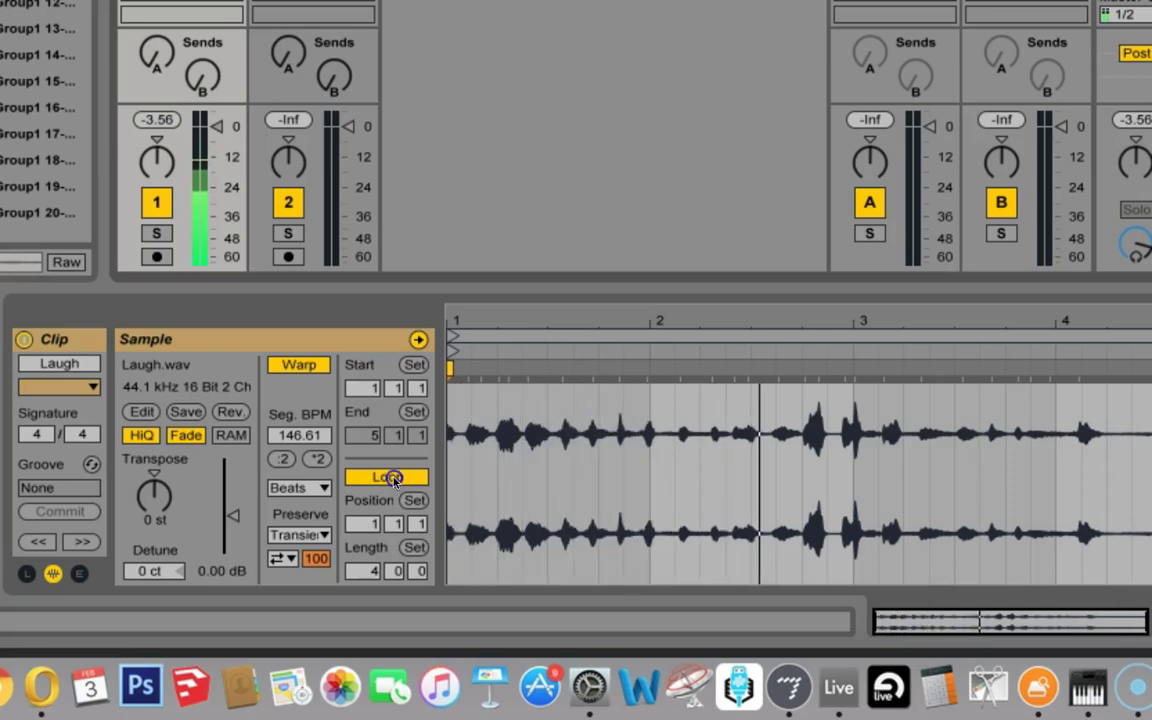
{"action": "left_click", "coordinate": [394, 481]}
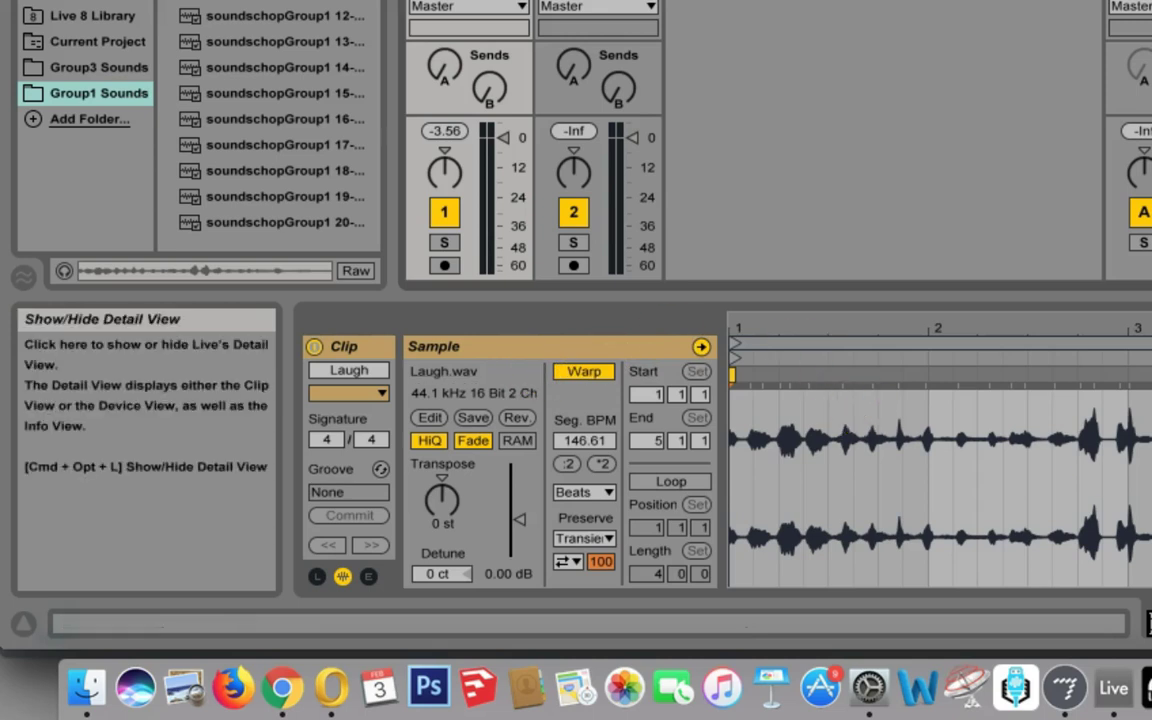
Step: Toggle the Detail View off and on, and show the clip's Launch and Envelopes boxes
{"action": "left_click", "coordinate": [1145, 622]}
{"action": "left_click", "coordinate": [1145, 622]}
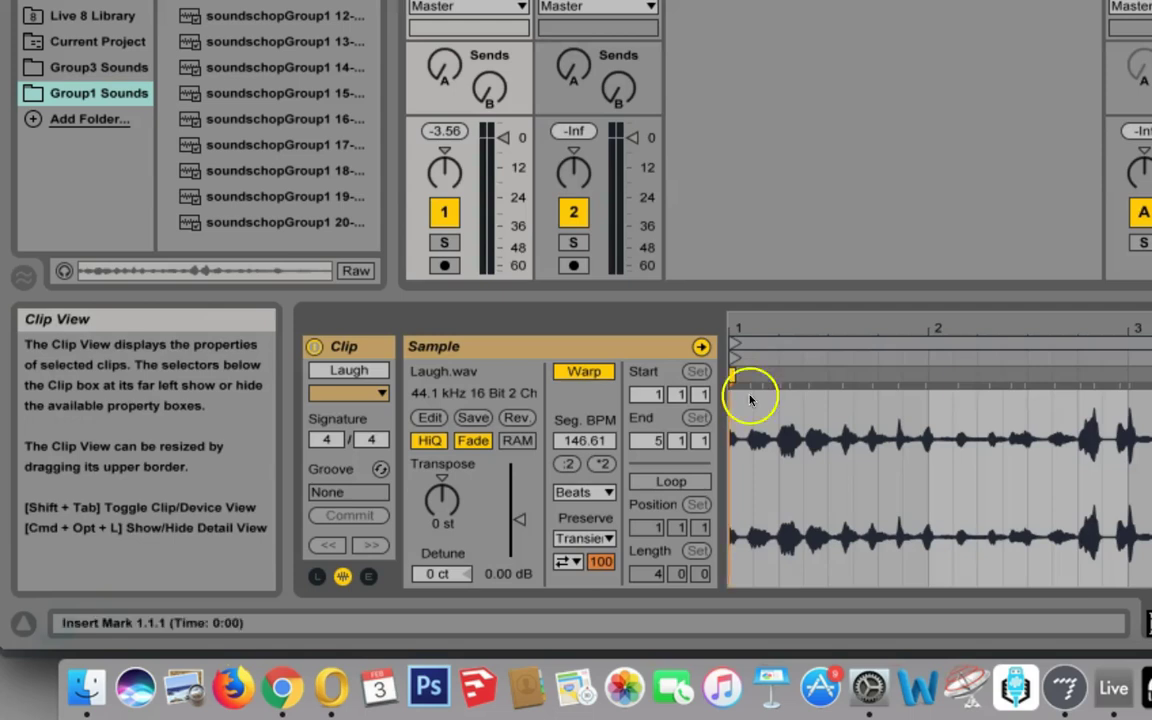
{"action": "left_click", "coordinate": [314, 578]}
{"action": "left_click", "coordinate": [368, 578]}
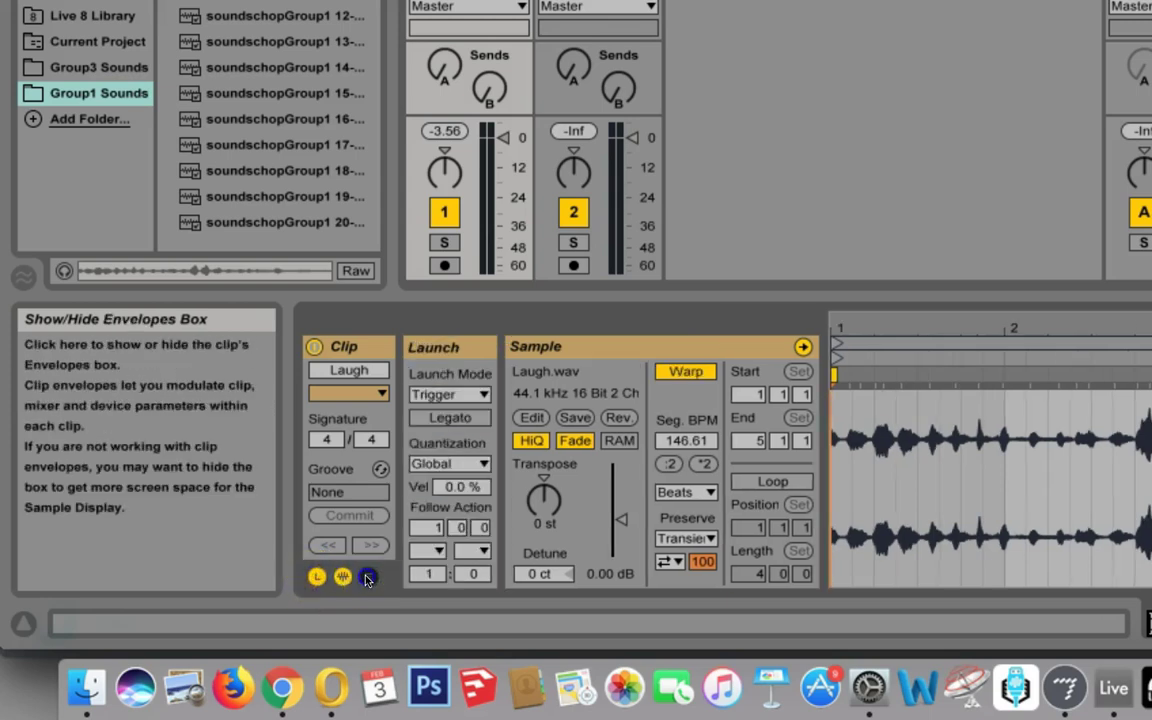
{"action": "left_click", "coordinate": [316, 580]}
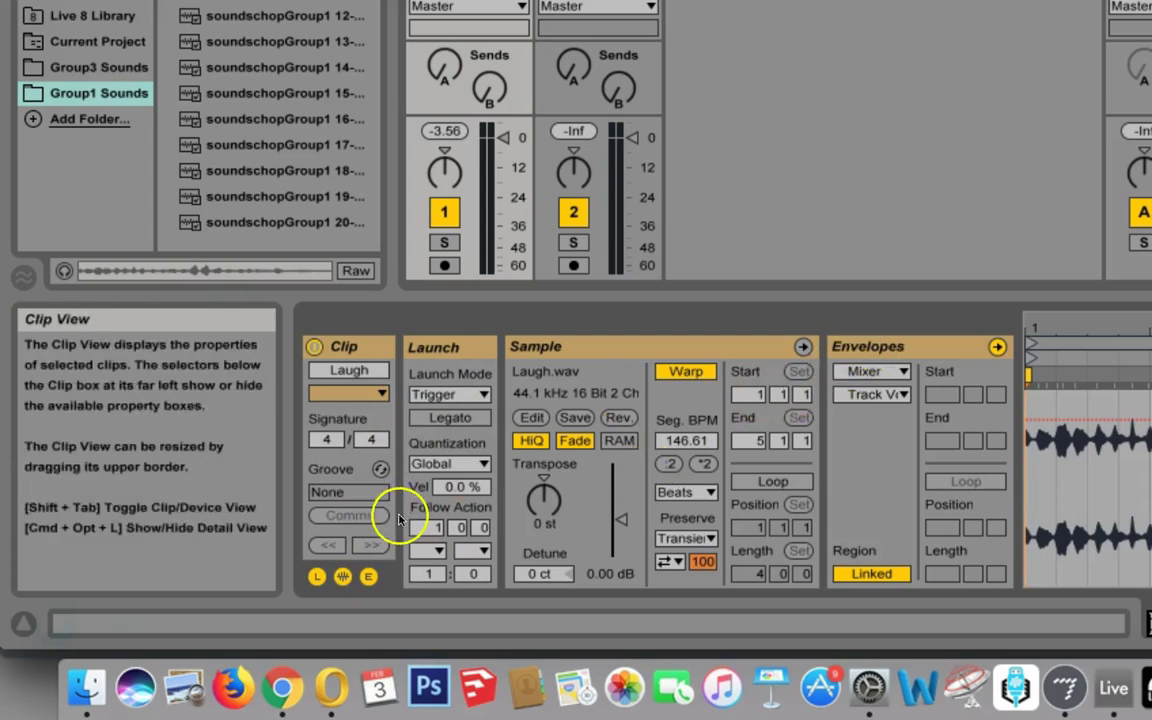
Step: Hide the Sample, Envelopes and Launch boxes, then show all three again
{"action": "left_click", "coordinate": [342, 577]}
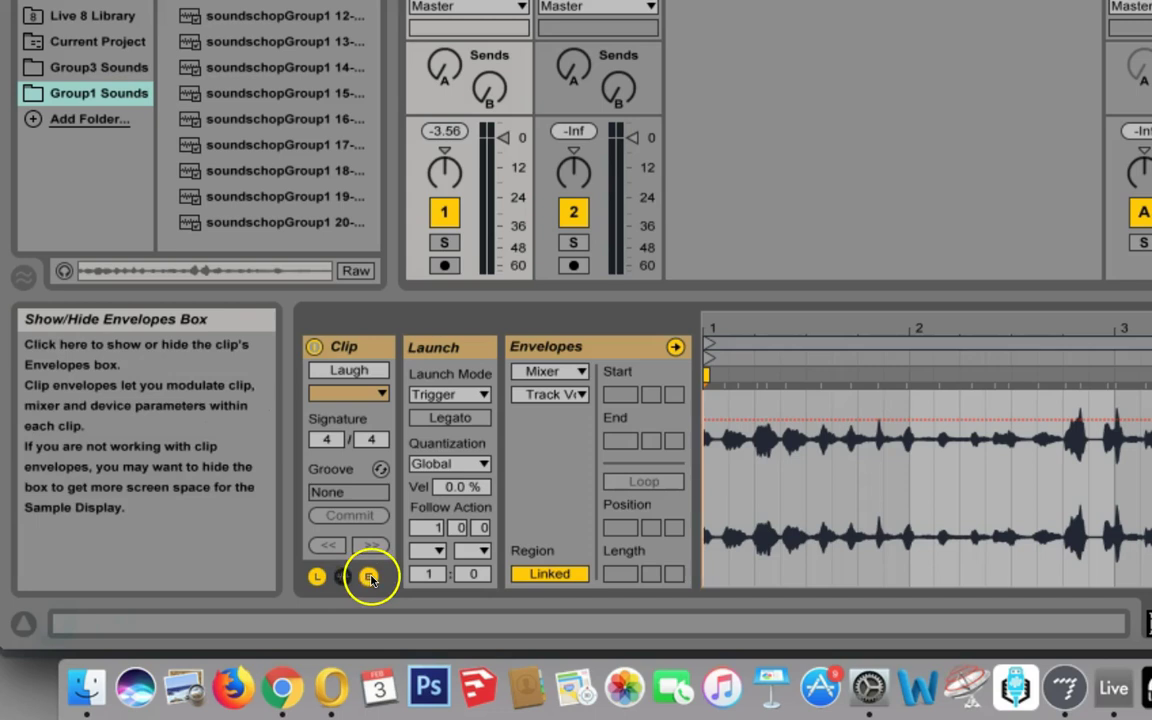
{"action": "left_click", "coordinate": [370, 578]}
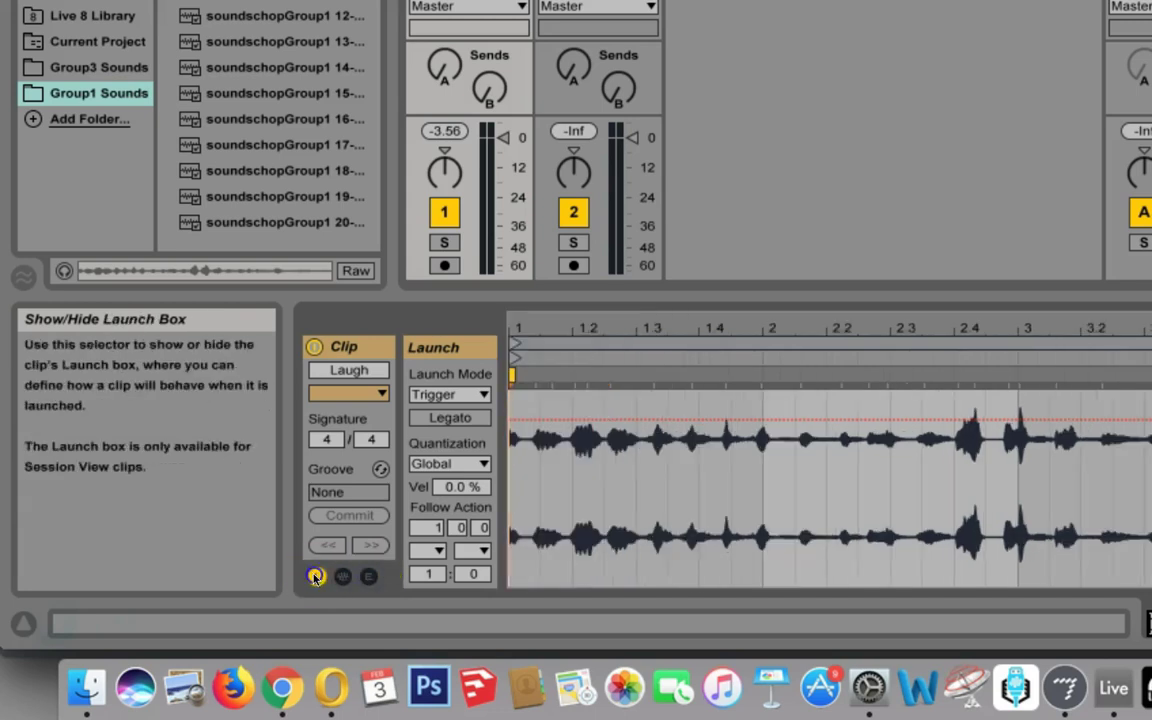
{"action": "left_click", "coordinate": [316, 577]}
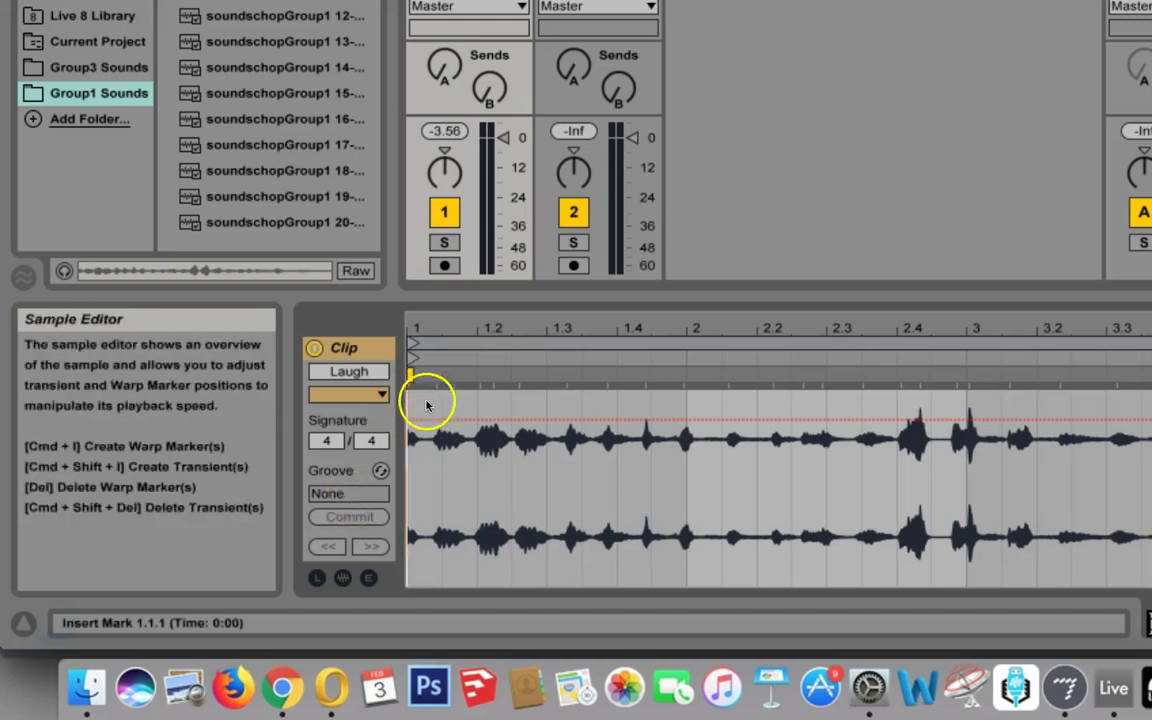
{"action": "left_click", "coordinate": [317, 577]}
{"action": "left_click", "coordinate": [343, 577]}
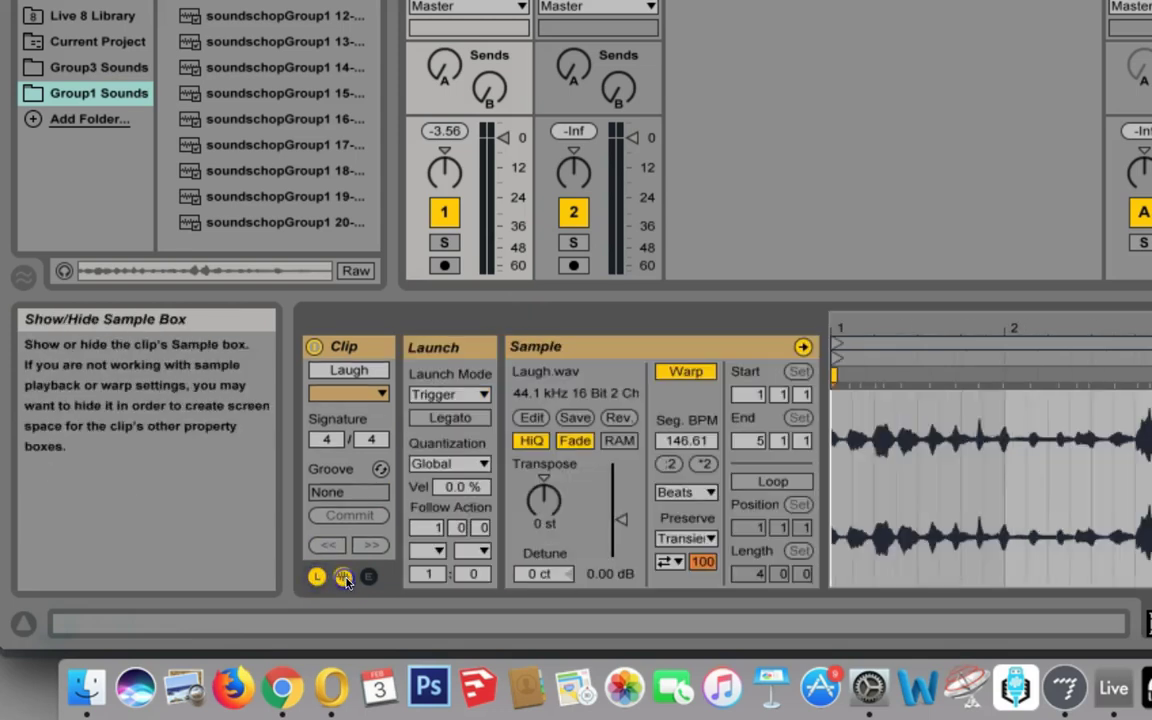
{"action": "left_click", "coordinate": [369, 577]}
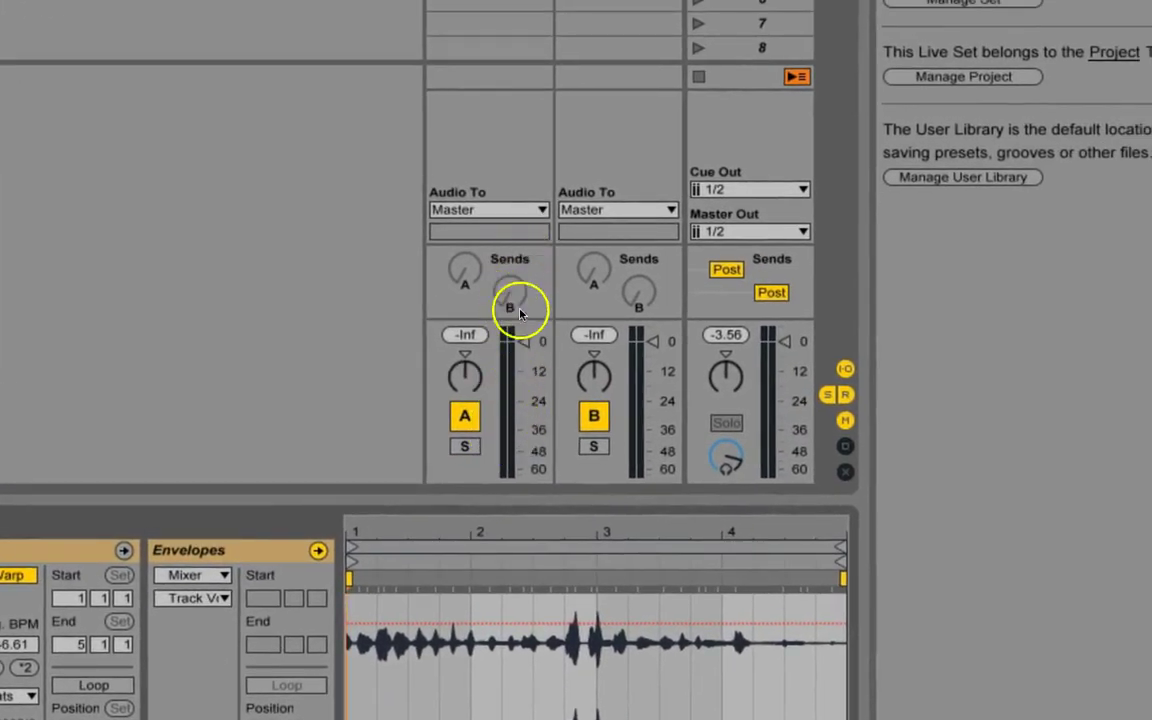
Step: Show the mixer's Track Delay and crossfader sections, and toggle I-O routing off and on
{"action": "left_click", "coordinate": [845, 448]}
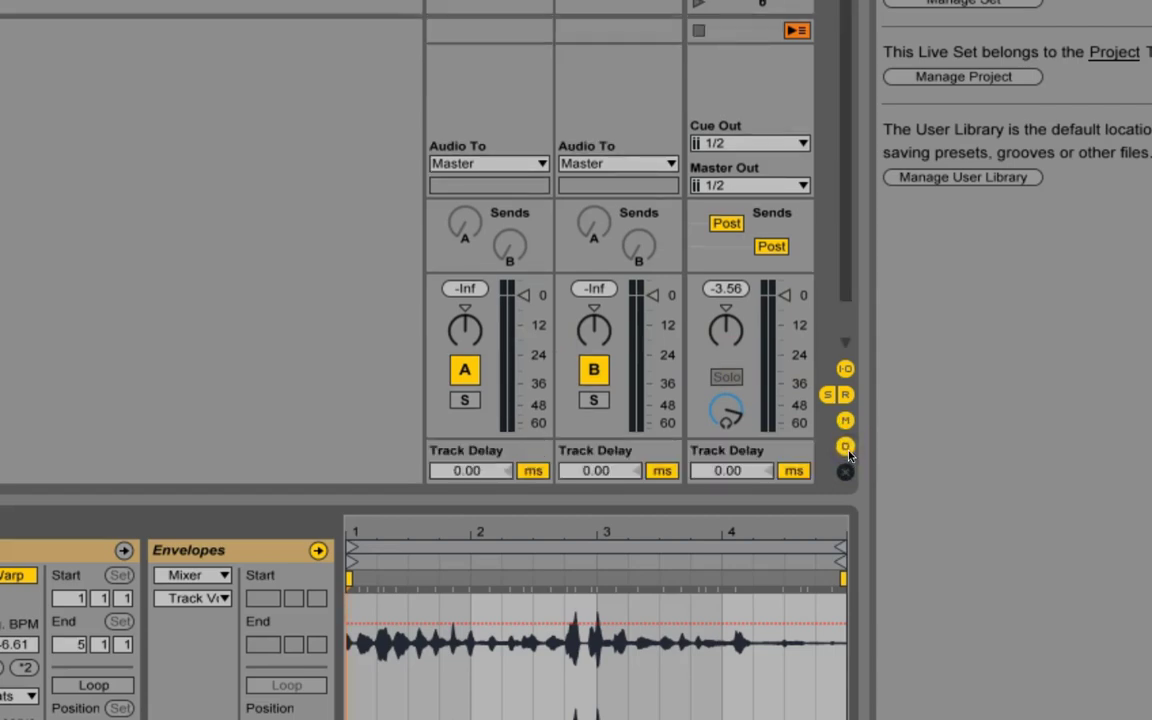
{"action": "left_click", "coordinate": [846, 472]}
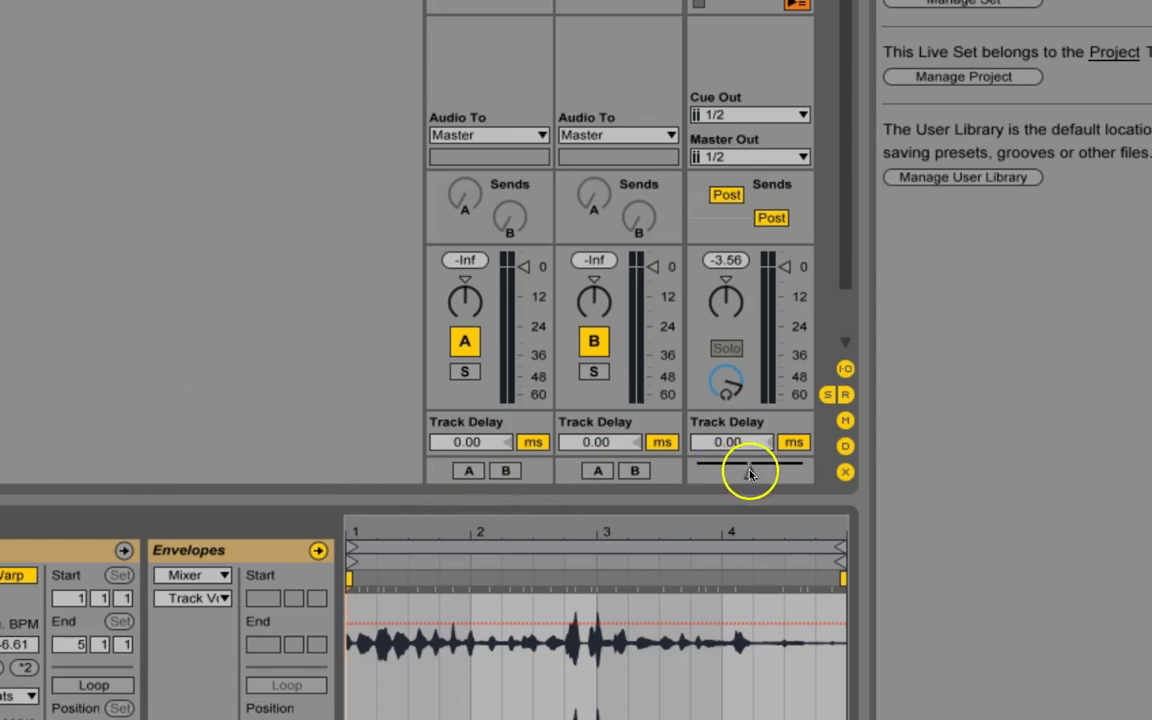
{"action": "left_click", "coordinate": [845, 370]}
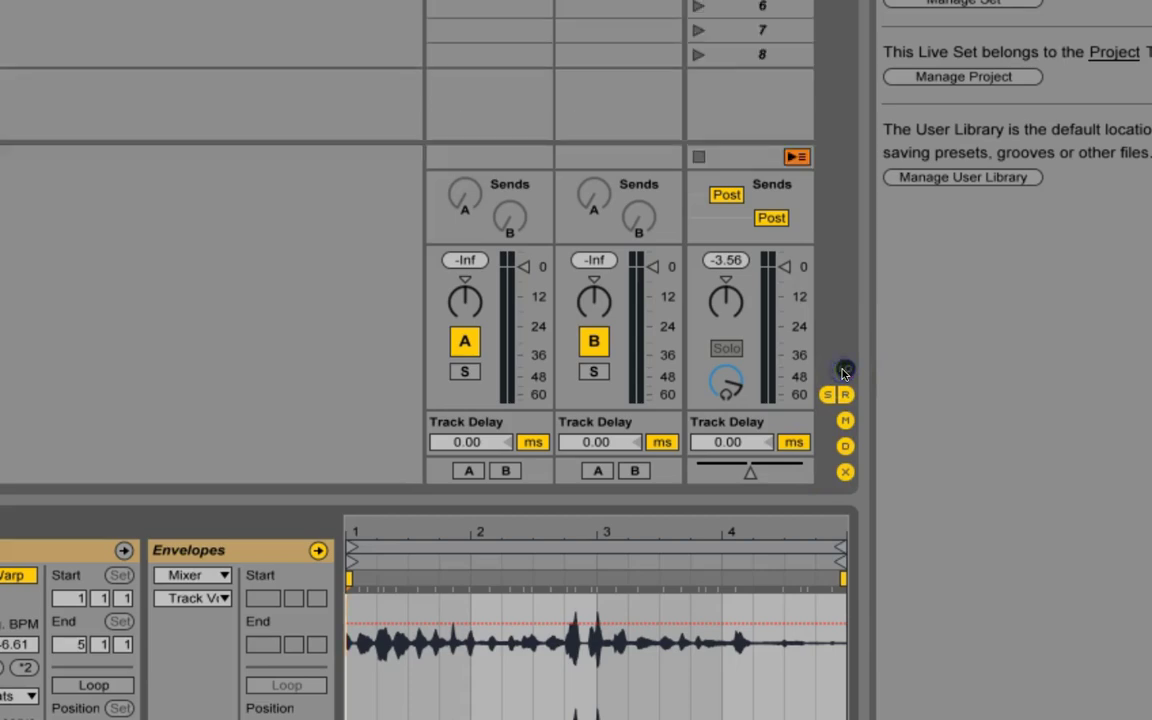
{"action": "left_click", "coordinate": [845, 370]}
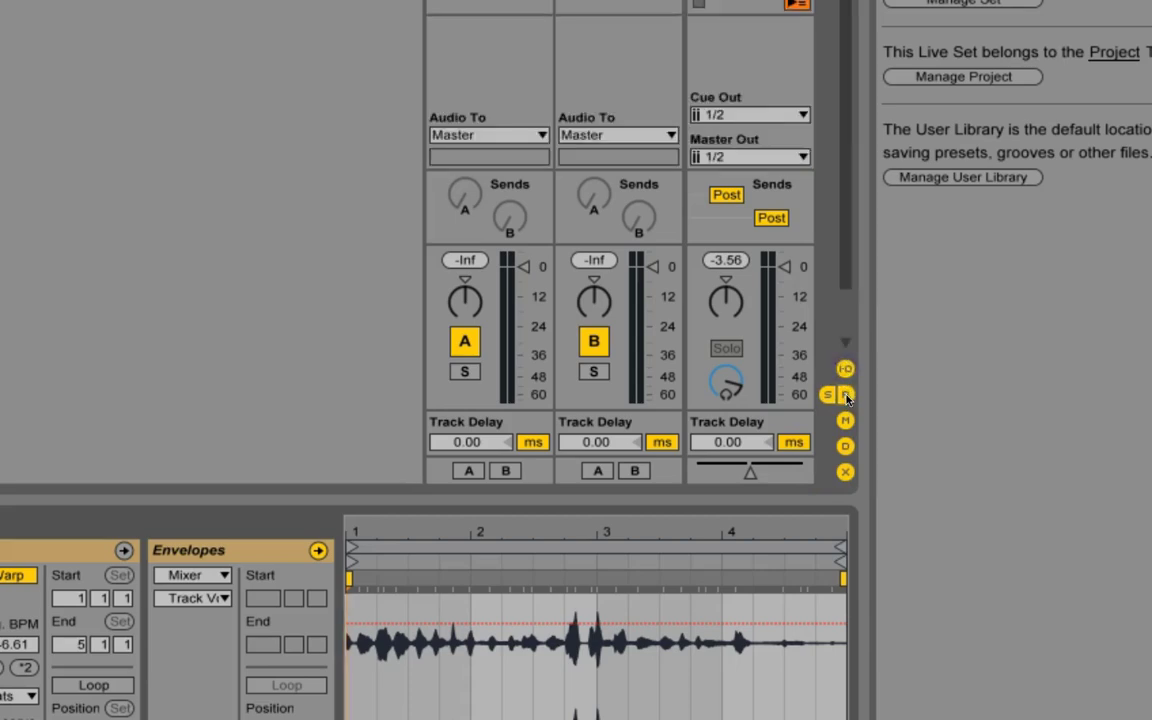
Step: Toggle the return tracks, Sends and volume sections off and back on, leaving all shown
{"action": "left_click", "coordinate": [845, 396]}
{"action": "left_click", "coordinate": [828, 396]}
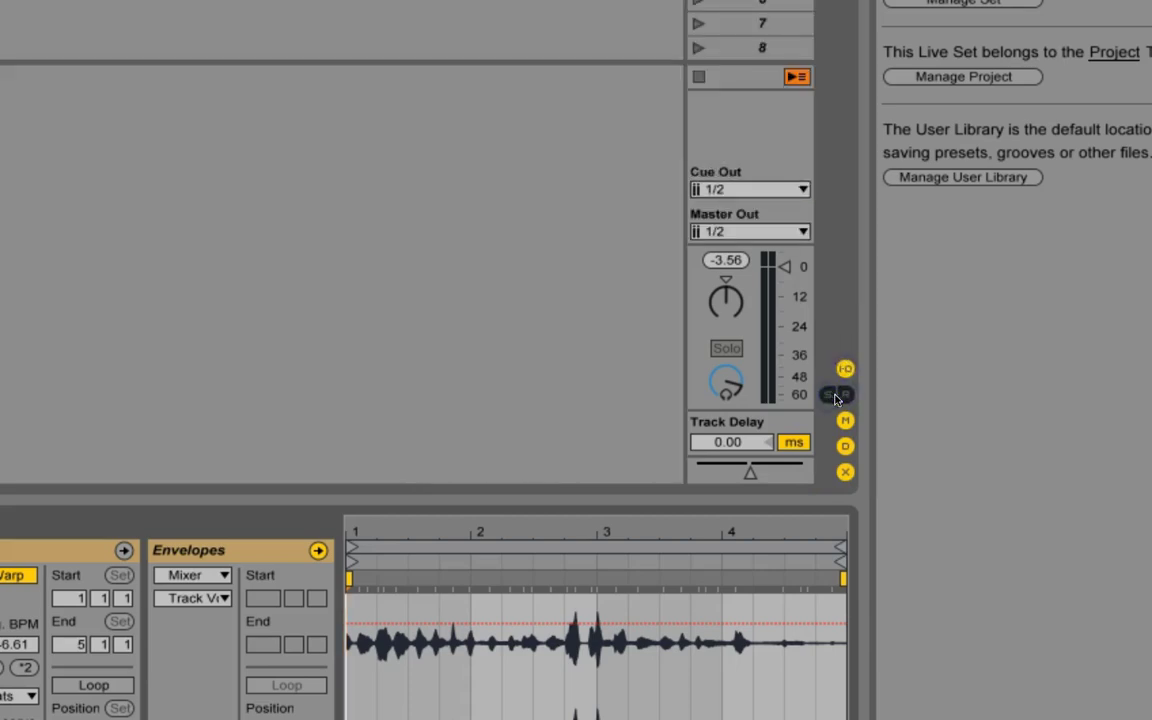
{"action": "left_click", "coordinate": [846, 396]}
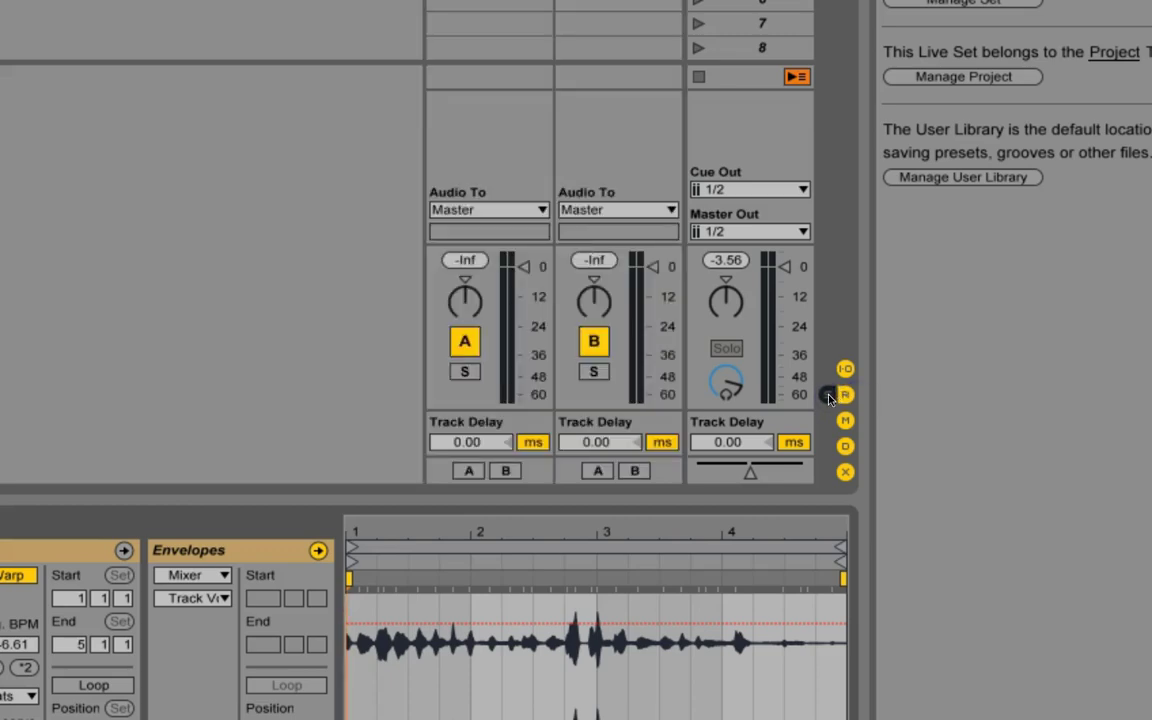
{"action": "left_click", "coordinate": [828, 396]}
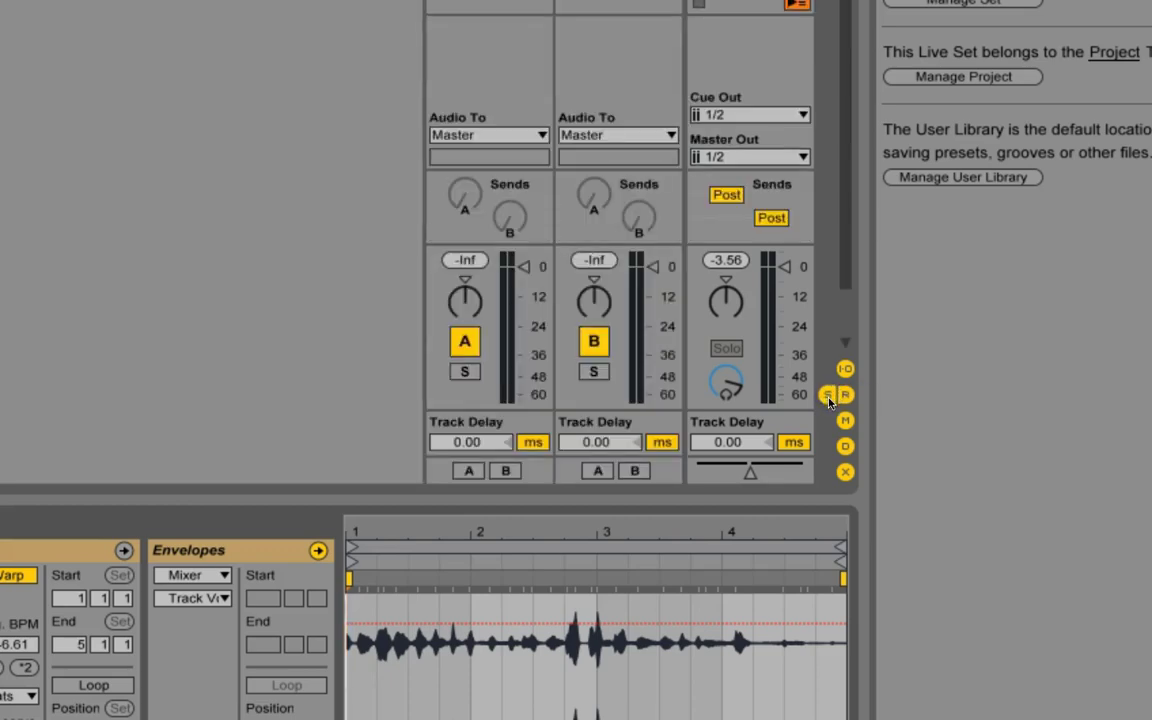
{"action": "left_click", "coordinate": [846, 396]}
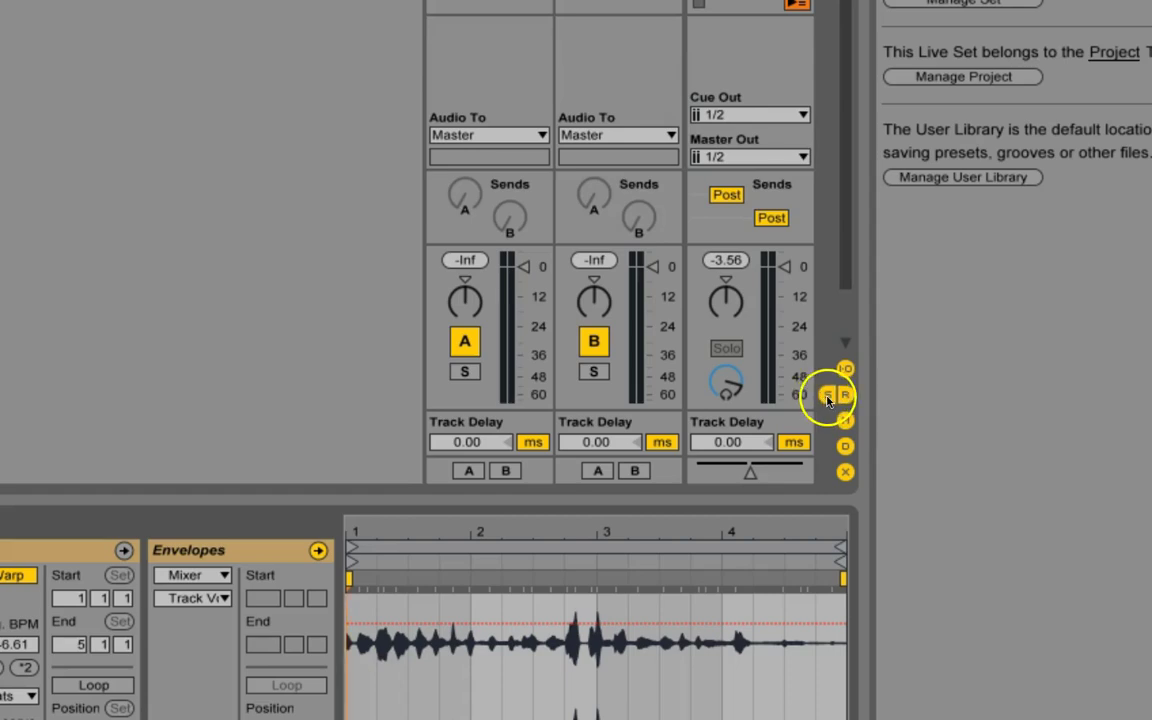
{"action": "left_click", "coordinate": [828, 397]}
{"action": "left_click", "coordinate": [828, 397]}
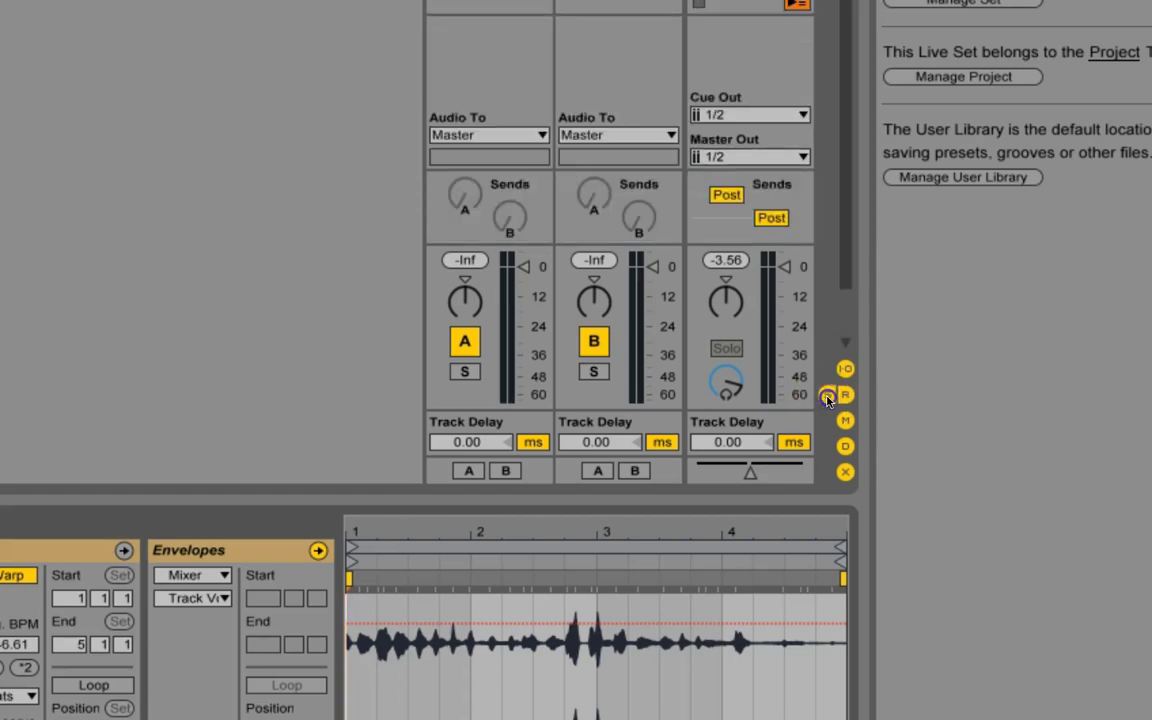
{"action": "left_click", "coordinate": [828, 397]}
{"action": "left_click", "coordinate": [828, 397]}
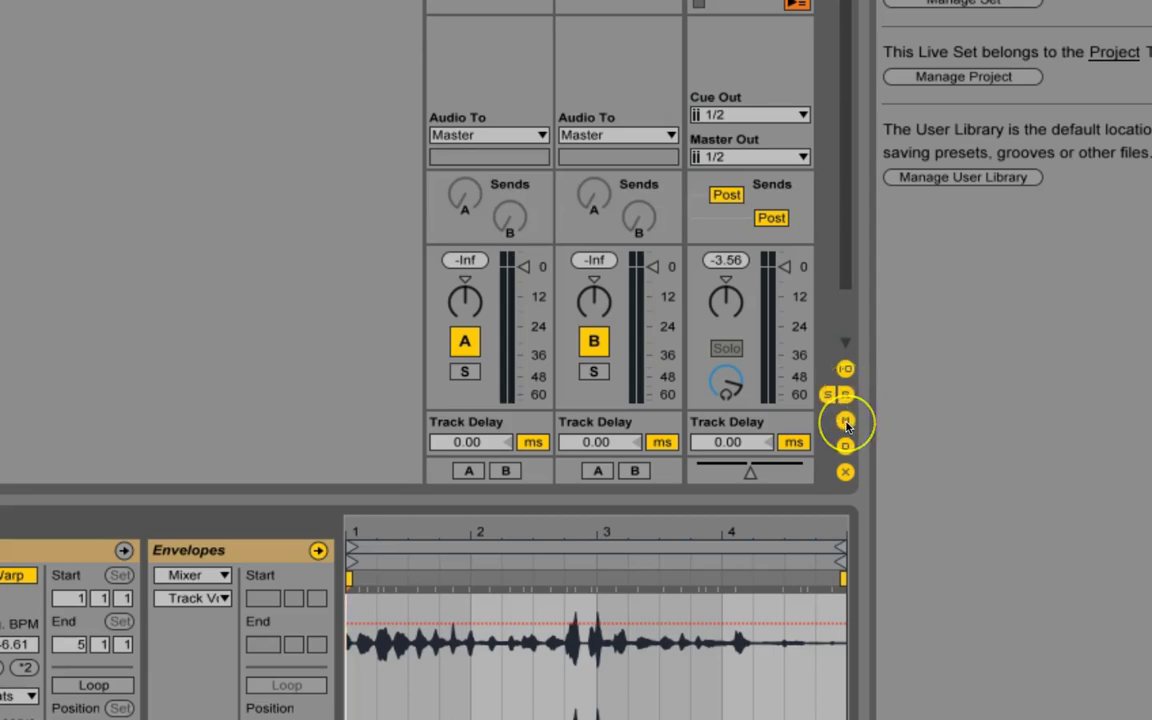
{"action": "left_click", "coordinate": [845, 421]}
{"action": "left_click", "coordinate": [845, 421]}
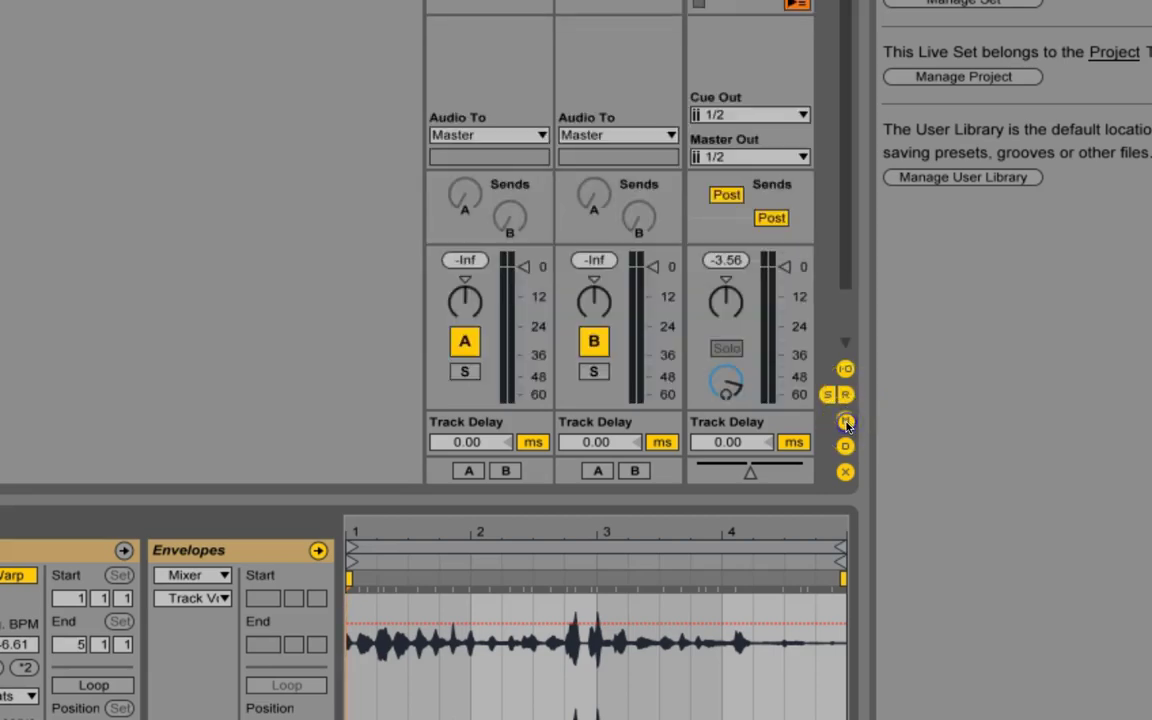